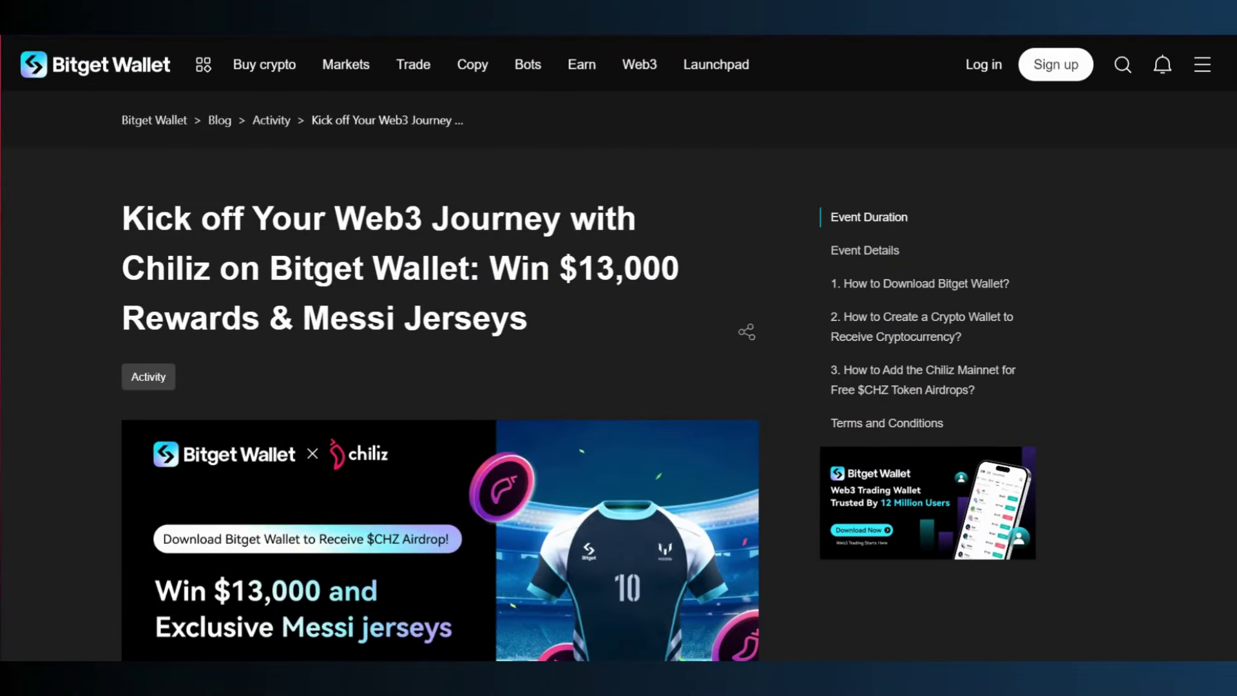
Scroll through the article's sections 1–3 on downloading, MPC wallet and Chiliz mainnet
{"action": "scroll", "coordinate": [441, 377], "scroll_direction": "down", "scroll_amount": 2}
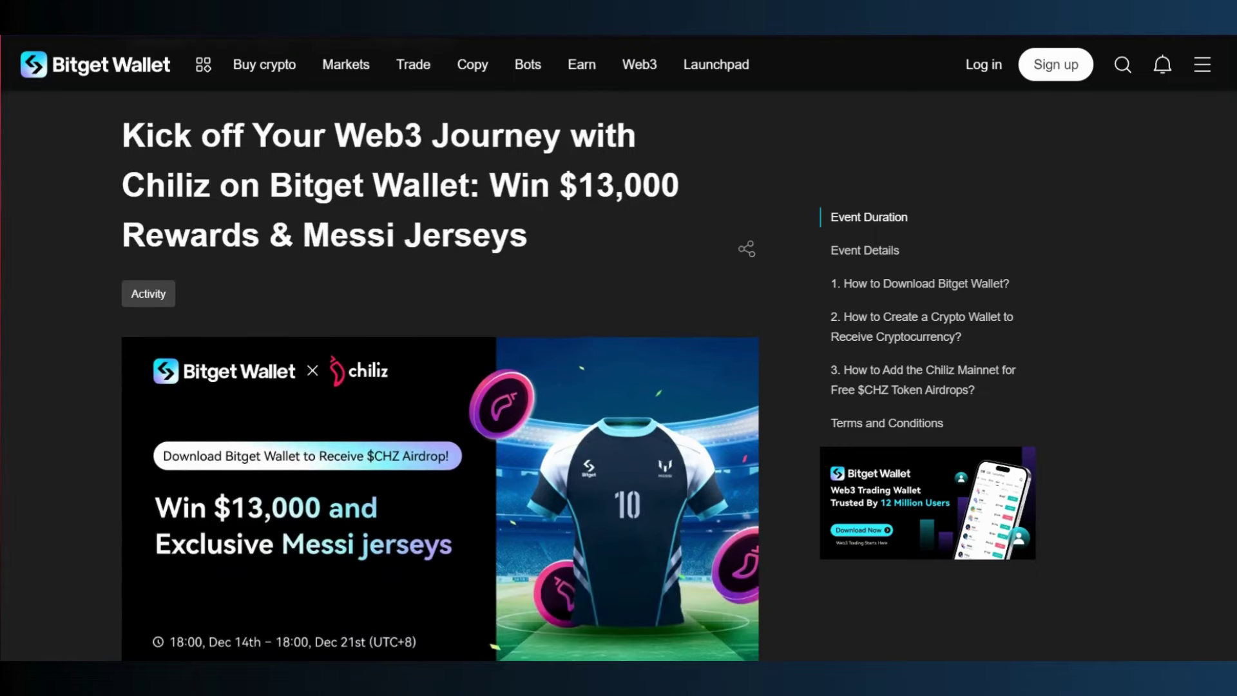
{"action": "scroll", "coordinate": [441, 377], "scroll_direction": "down", "scroll_amount": 4}
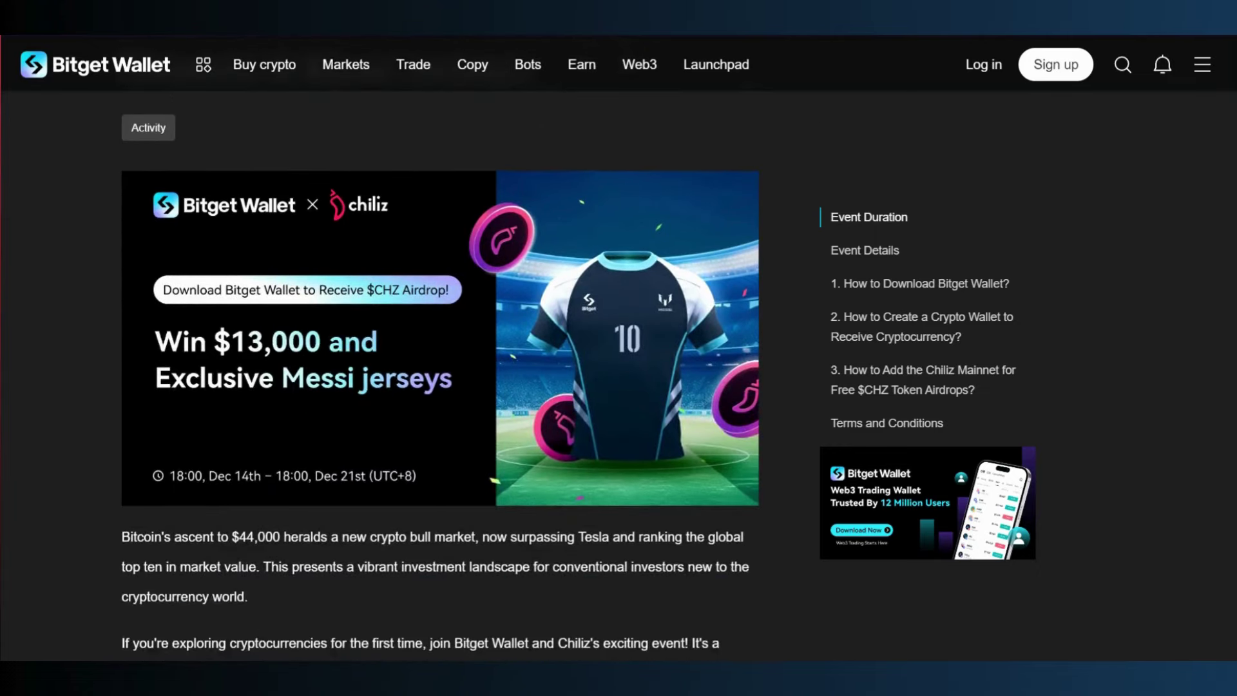
{"action": "scroll", "coordinate": [440, 377], "scroll_direction": "down", "scroll_amount": 2}
{"action": "scroll", "coordinate": [440, 376], "scroll_direction": "down", "scroll_amount": 3}
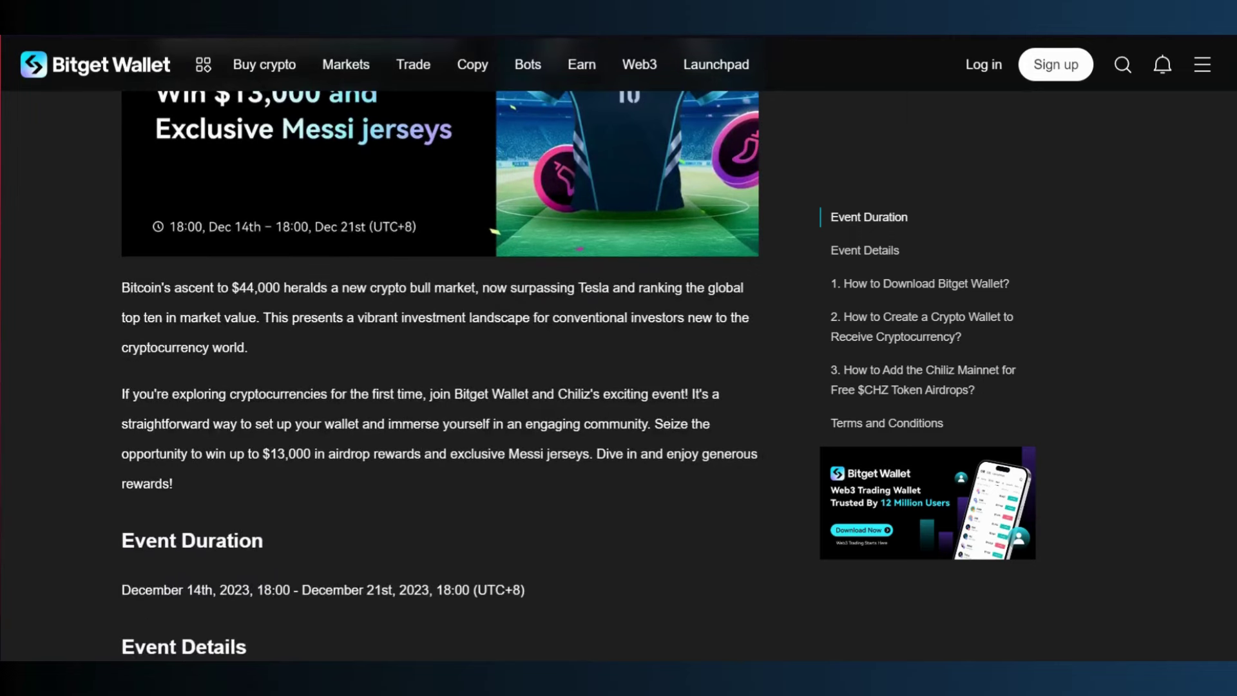
{"action": "scroll", "coordinate": [441, 377], "scroll_direction": "down", "scroll_amount": 2}
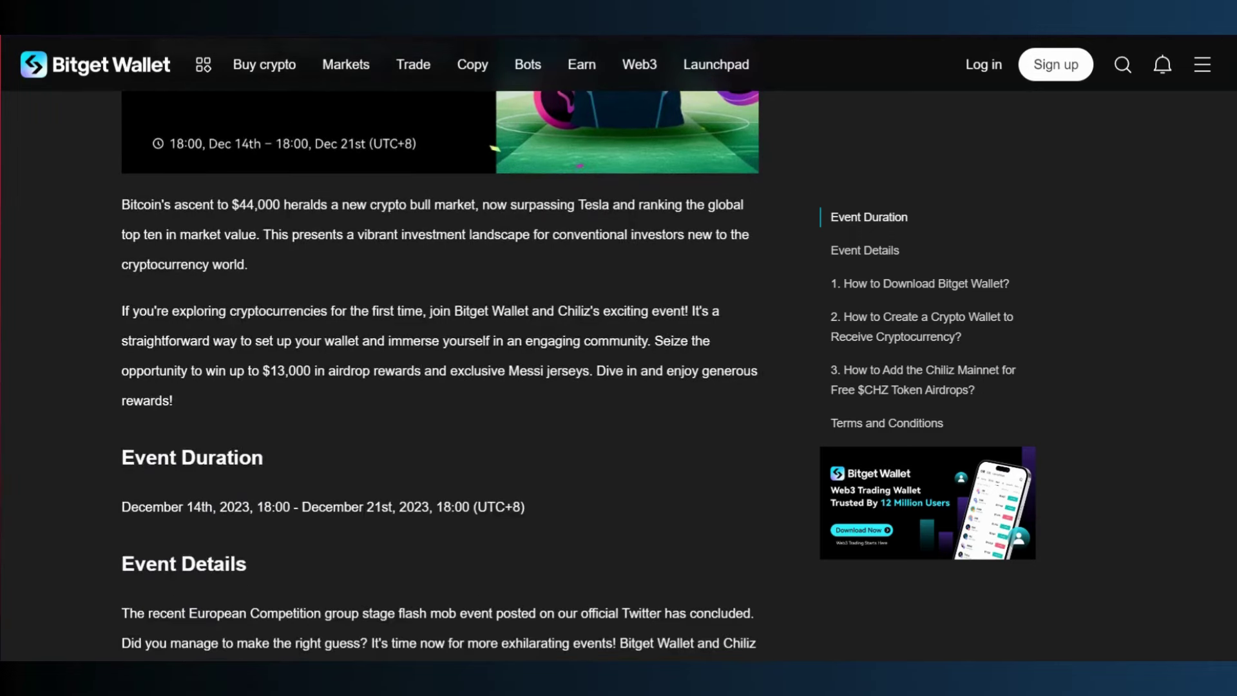
{"action": "scroll", "coordinate": [441, 377], "scroll_direction": "down", "scroll_amount": 2}
{"action": "scroll", "coordinate": [441, 377], "scroll_direction": "down", "scroll_amount": 4}
{"action": "scroll", "coordinate": [441, 377], "scroll_direction": "down", "scroll_amount": 2}
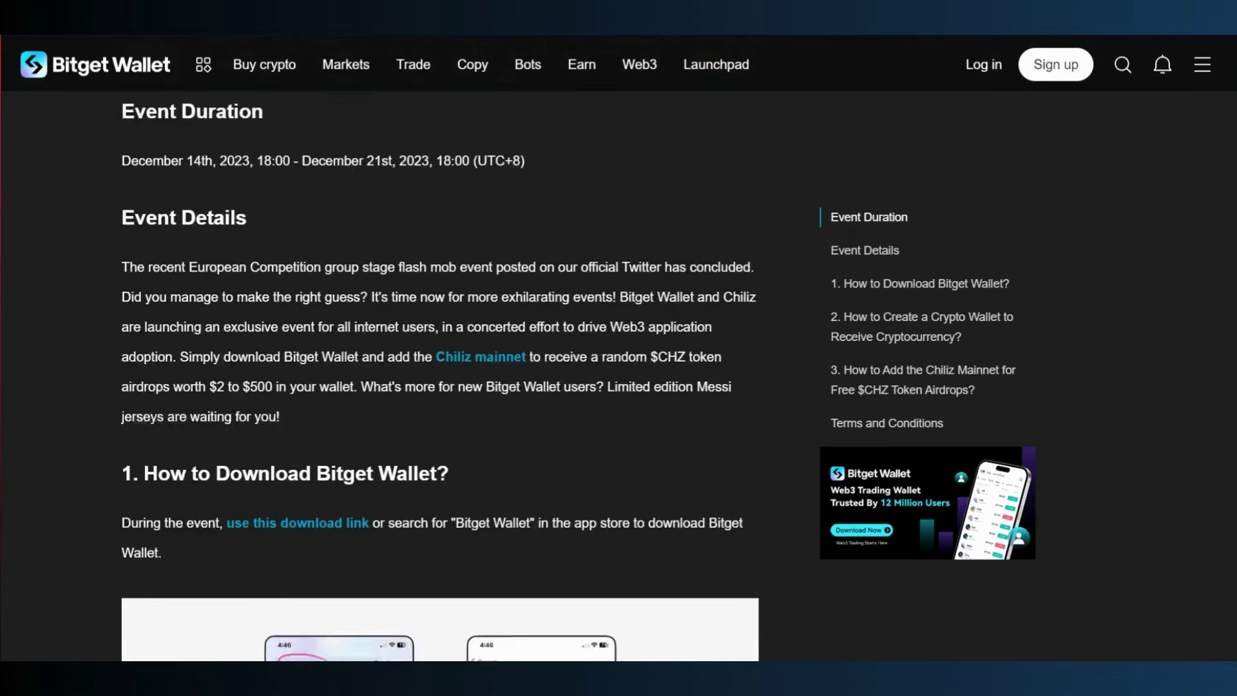
{"action": "scroll", "coordinate": [441, 377], "scroll_direction": "down", "scroll_amount": 2}
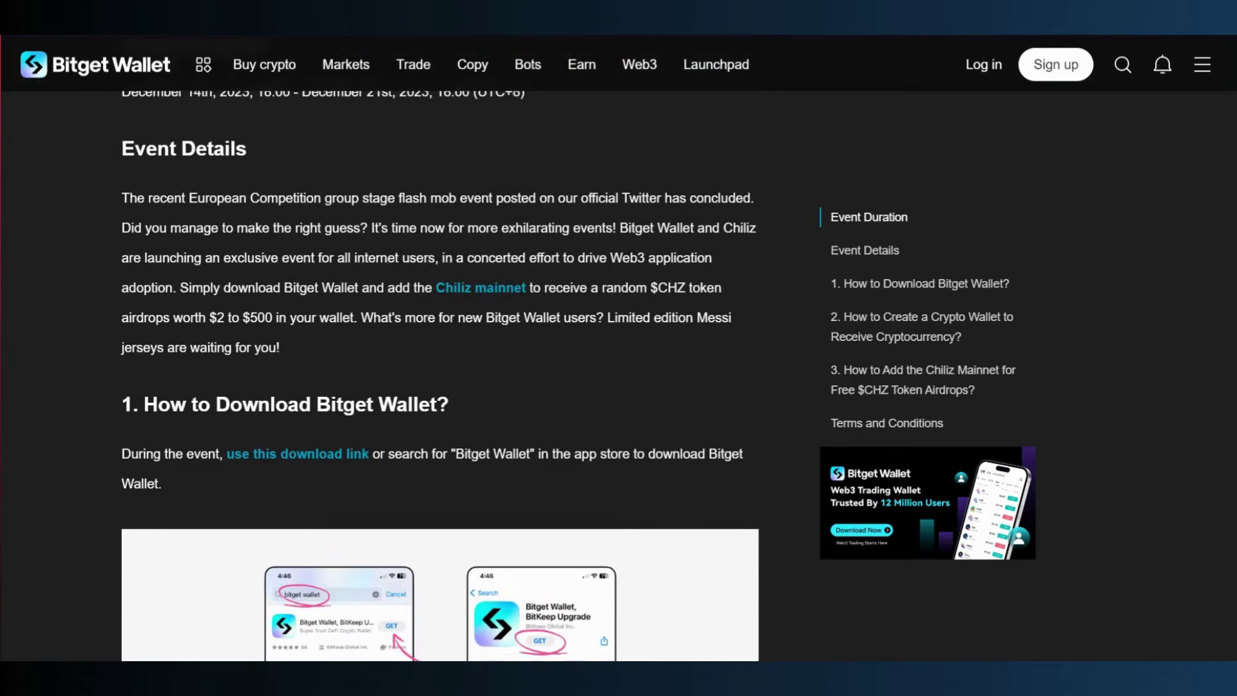
{"action": "scroll", "coordinate": [441, 377], "scroll_direction": "down", "scroll_amount": 3}
{"action": "scroll", "coordinate": [441, 377], "scroll_direction": "down", "scroll_amount": 3}
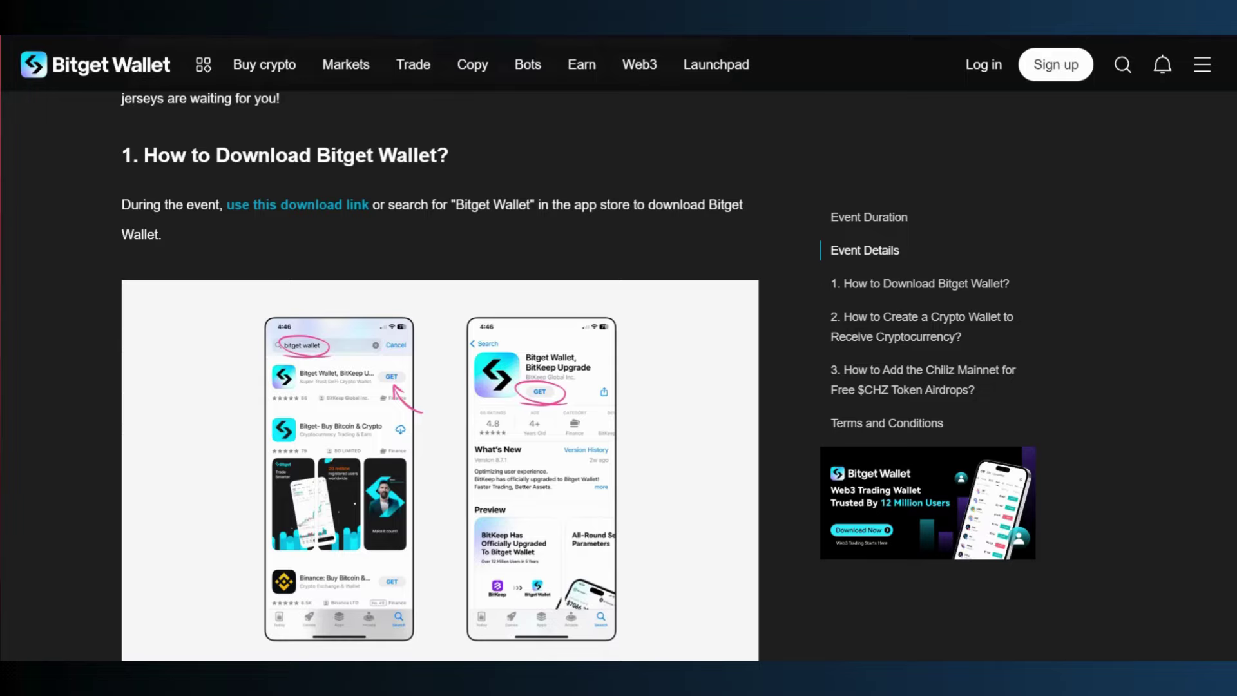
{"action": "scroll", "coordinate": [441, 377], "scroll_direction": "down", "scroll_amount": 2}
{"action": "scroll", "coordinate": [440, 377], "scroll_direction": "up", "scroll_amount": 1}
{"action": "scroll", "coordinate": [440, 377], "scroll_direction": "up", "scroll_amount": 1}
{"action": "scroll", "coordinate": [441, 378], "scroll_direction": "down", "scroll_amount": 1}
{"action": "scroll", "coordinate": [441, 378], "scroll_direction": "down", "scroll_amount": 2}
{"action": "scroll", "coordinate": [441, 377], "scroll_direction": "down", "scroll_amount": 3}
{"action": "scroll", "coordinate": [441, 376], "scroll_direction": "down", "scroll_amount": 1}
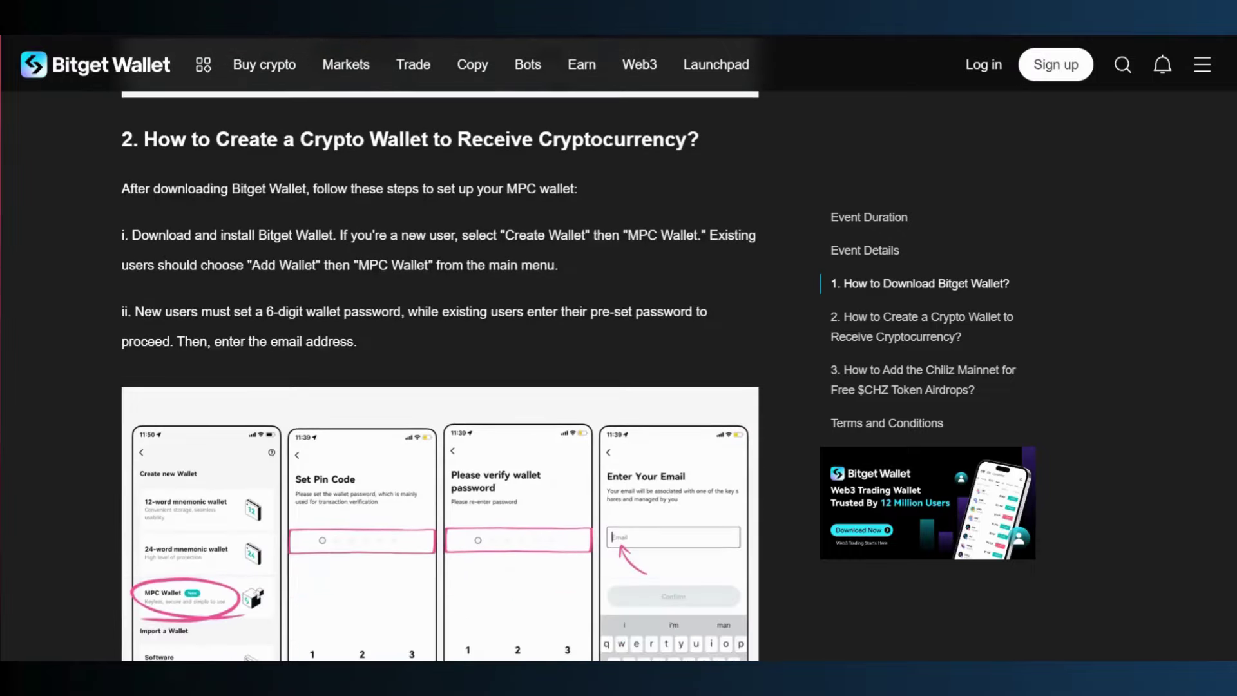
{"action": "scroll", "coordinate": [441, 377], "scroll_direction": "down", "scroll_amount": 1}
{"action": "scroll", "coordinate": [441, 377], "scroll_direction": "up", "scroll_amount": 1}
{"action": "scroll", "coordinate": [440, 378], "scroll_direction": "down", "scroll_amount": 3}
{"action": "scroll", "coordinate": [441, 377], "scroll_direction": "down", "scroll_amount": 3}
{"action": "scroll", "coordinate": [440, 377], "scroll_direction": "up", "scroll_amount": 1}
{"action": "scroll", "coordinate": [441, 377], "scroll_direction": "down", "scroll_amount": 2}
{"action": "scroll", "coordinate": [442, 377], "scroll_direction": "down", "scroll_amount": 1}
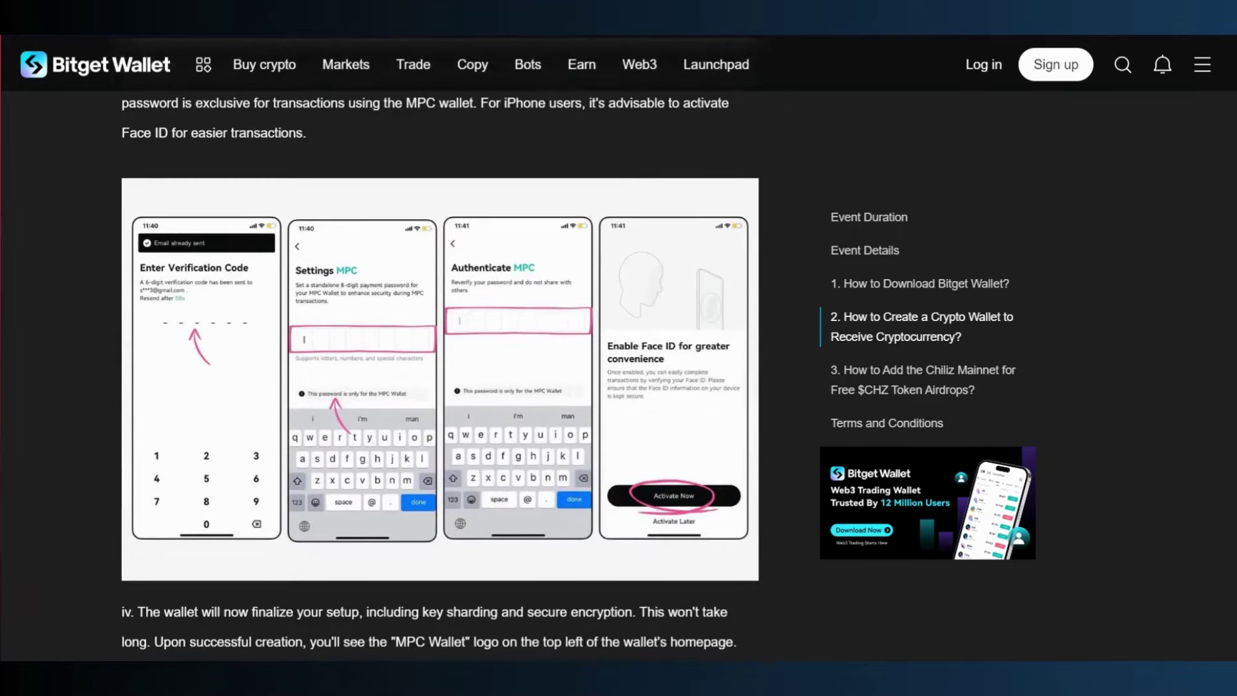
{"action": "scroll", "coordinate": [441, 377], "scroll_direction": "down", "scroll_amount": 2}
{"action": "scroll", "coordinate": [440, 377], "scroll_direction": "down", "scroll_amount": 2}
{"action": "scroll", "coordinate": [441, 378], "scroll_direction": "down", "scroll_amount": 1}
{"action": "scroll", "coordinate": [441, 377], "scroll_direction": "down", "scroll_amount": 1}
{"action": "scroll", "coordinate": [440, 377], "scroll_direction": "down", "scroll_amount": 1}
{"action": "scroll", "coordinate": [441, 377], "scroll_direction": "down", "scroll_amount": 1}
{"action": "scroll", "coordinate": [440, 378], "scroll_direction": "down", "scroll_amount": 2}
{"action": "scroll", "coordinate": [440, 377], "scroll_direction": "down", "scroll_amount": 1}
{"action": "scroll", "coordinate": [440, 376], "scroll_direction": "down", "scroll_amount": 2}
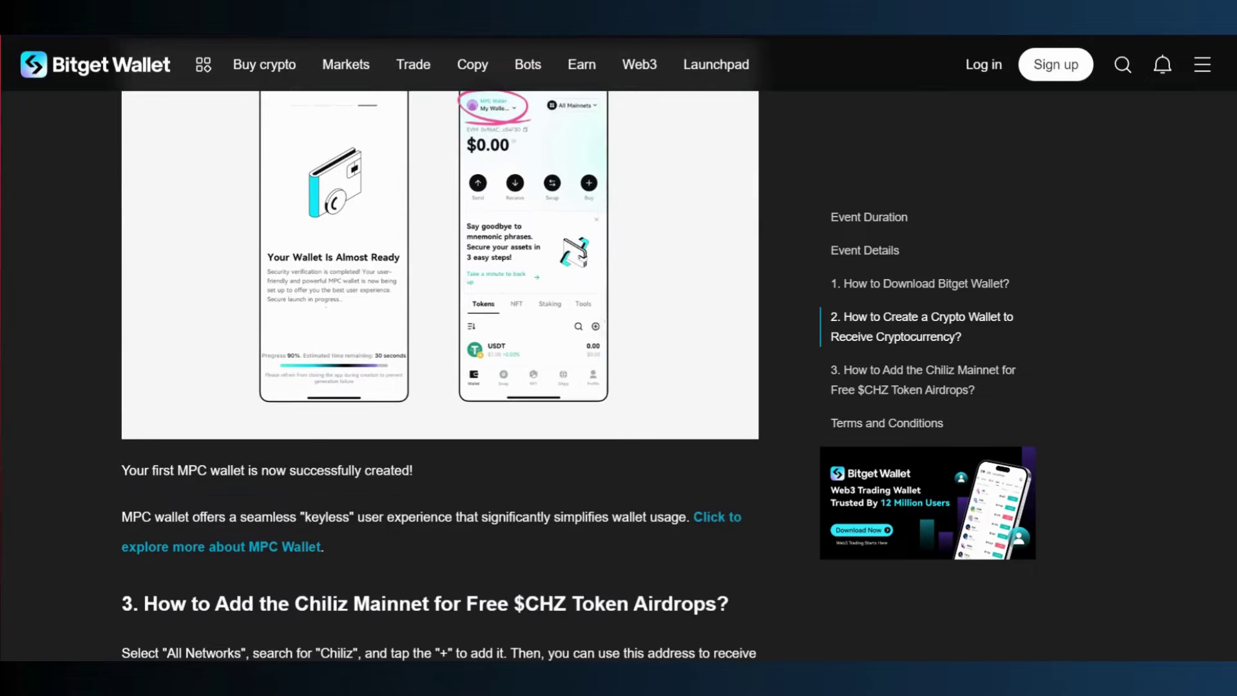
{"action": "scroll", "coordinate": [441, 377], "scroll_direction": "down", "scroll_amount": 2}
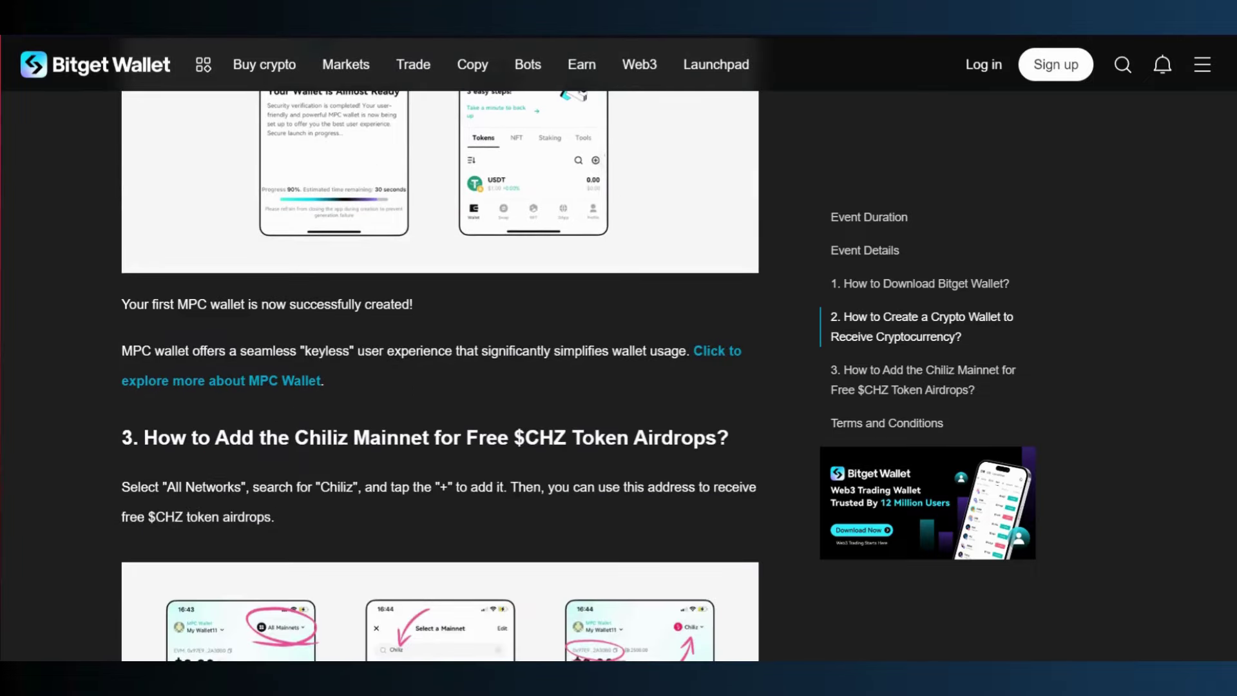
{"action": "scroll", "coordinate": [442, 377], "scroll_direction": "down", "scroll_amount": 1}
{"action": "scroll", "coordinate": [441, 378], "scroll_direction": "down", "scroll_amount": 1}
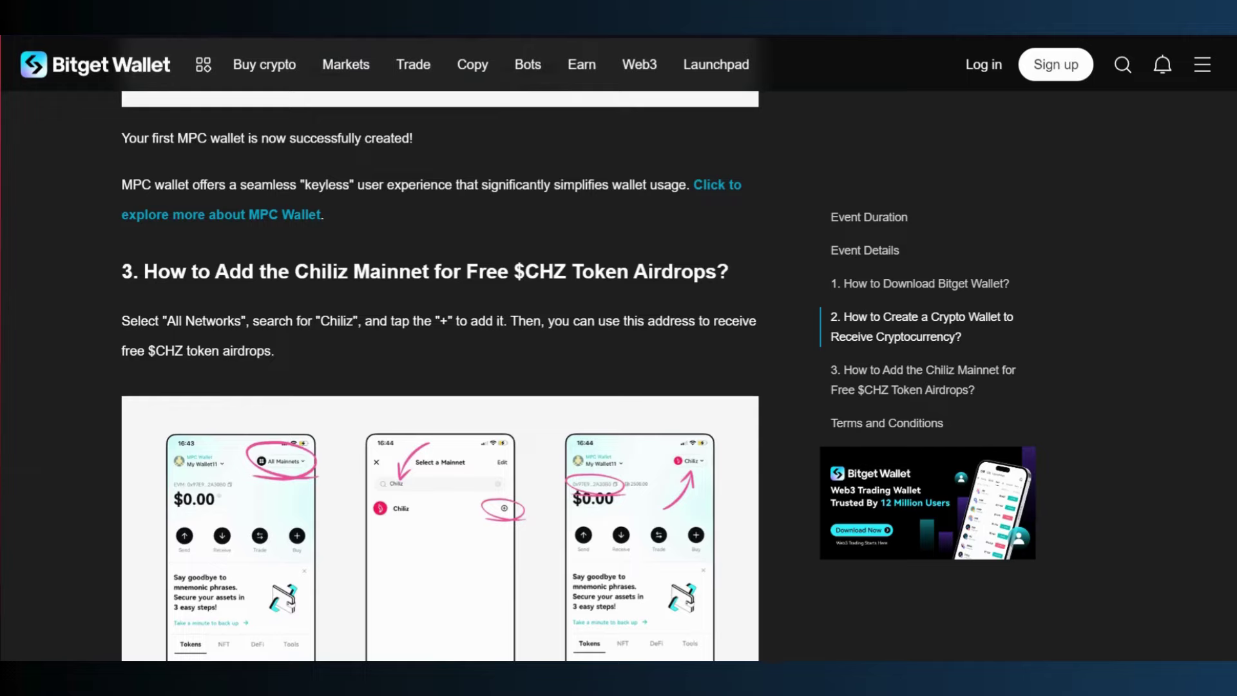
{"action": "scroll", "coordinate": [441, 377], "scroll_direction": "down", "scroll_amount": 1}
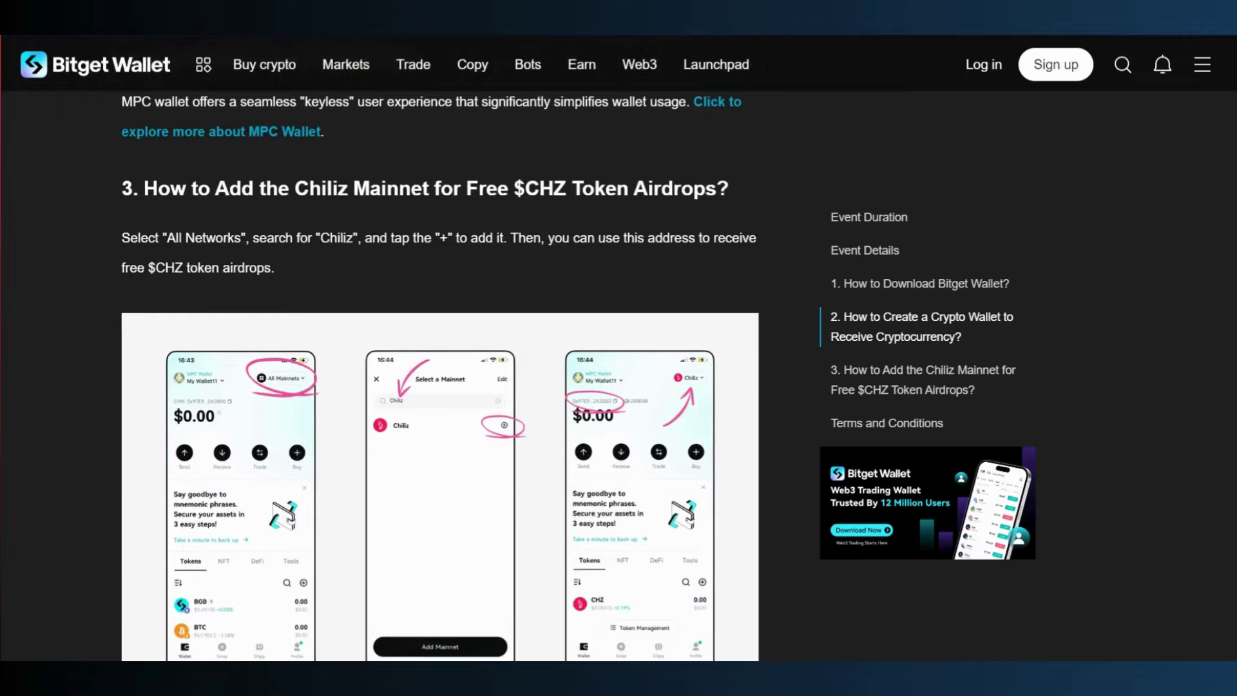
{"action": "scroll", "coordinate": [441, 377], "scroll_direction": "down", "scroll_amount": 1}
{"action": "scroll", "coordinate": [440, 377], "scroll_direction": "down", "scroll_amount": 2}
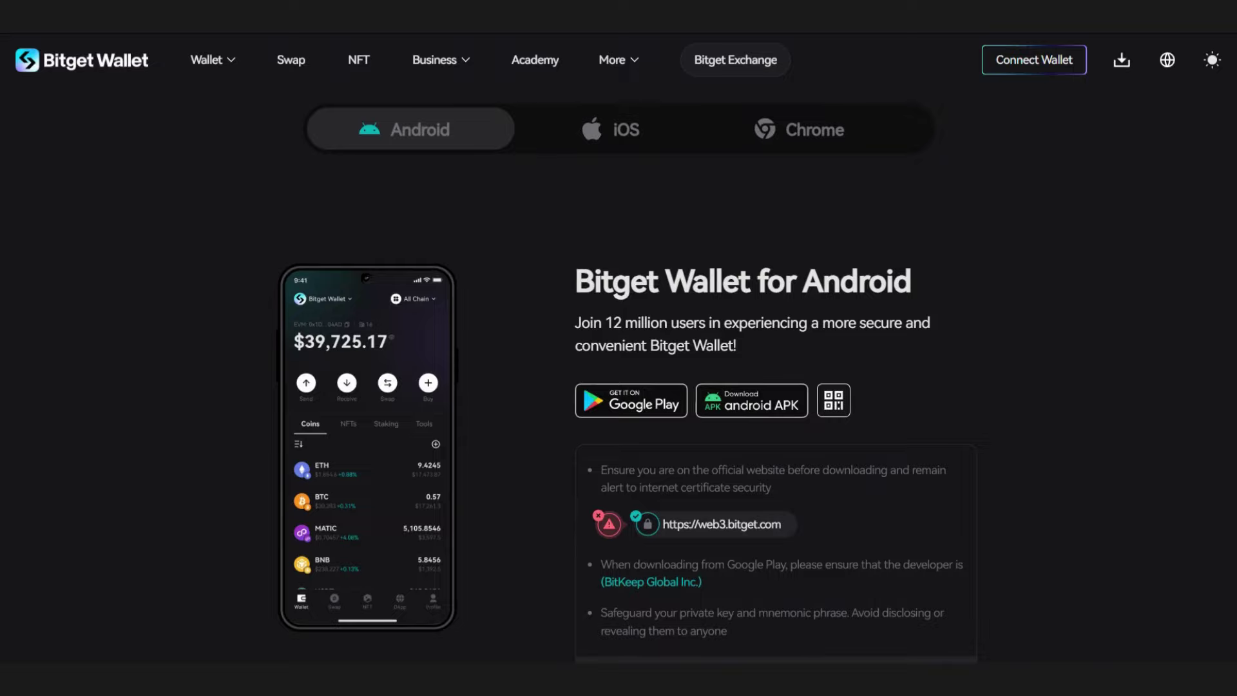
Open the APP File Verification page from the Wallet menu and scroll down it
{"action": "scroll", "coordinate": [627, 427], "scroll_direction": "down", "scroll_amount": 2}
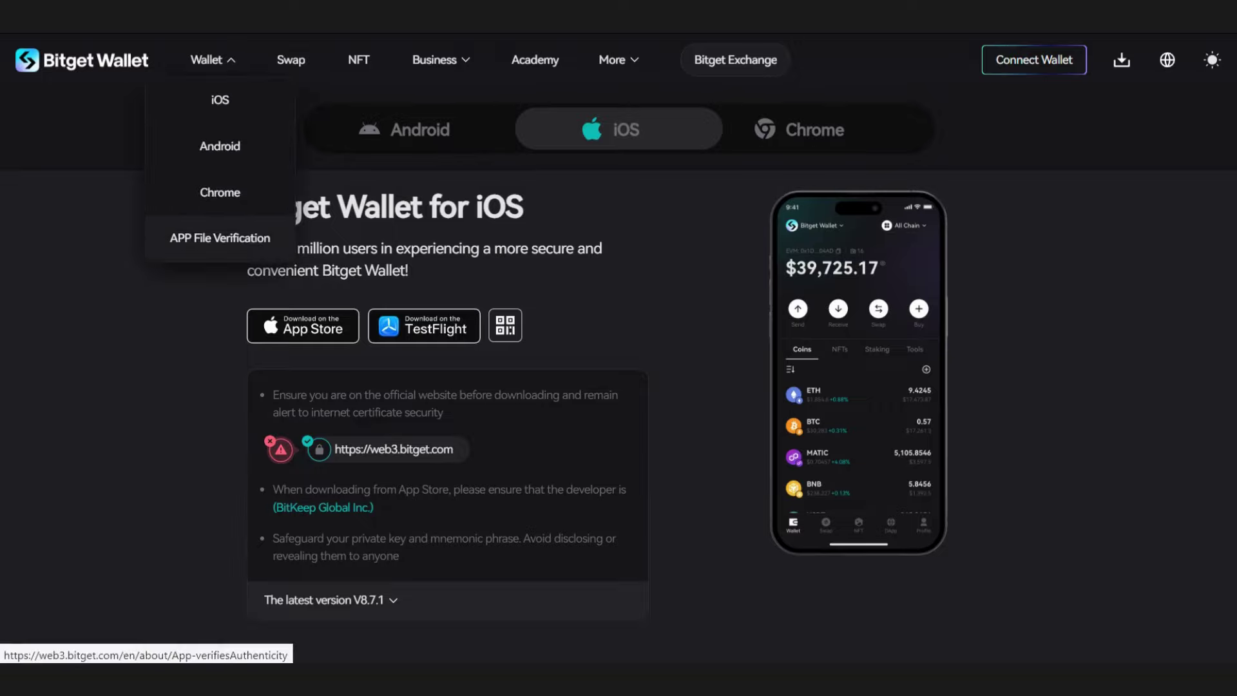
{"action": "left_click", "coordinate": [220, 238]}
{"action": "scroll", "coordinate": [618, 348], "scroll_direction": "down", "scroll_amount": 1}
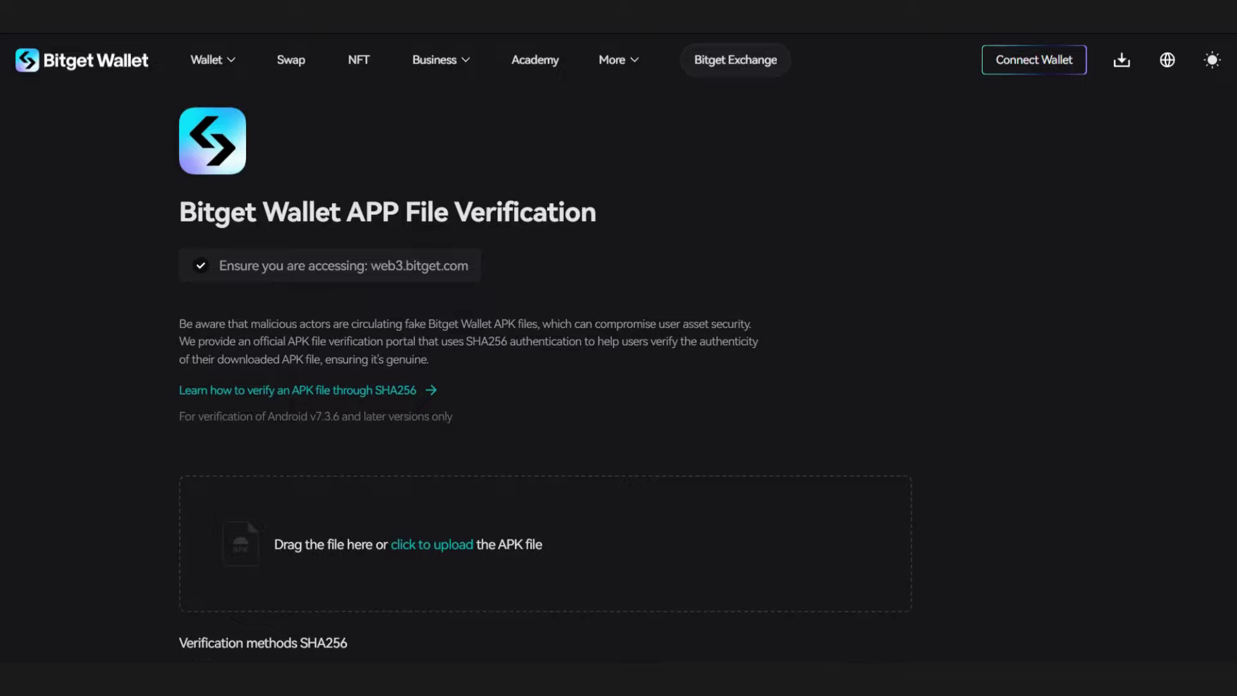
{"action": "scroll", "coordinate": [619, 347], "scroll_direction": "down", "scroll_amount": 1}
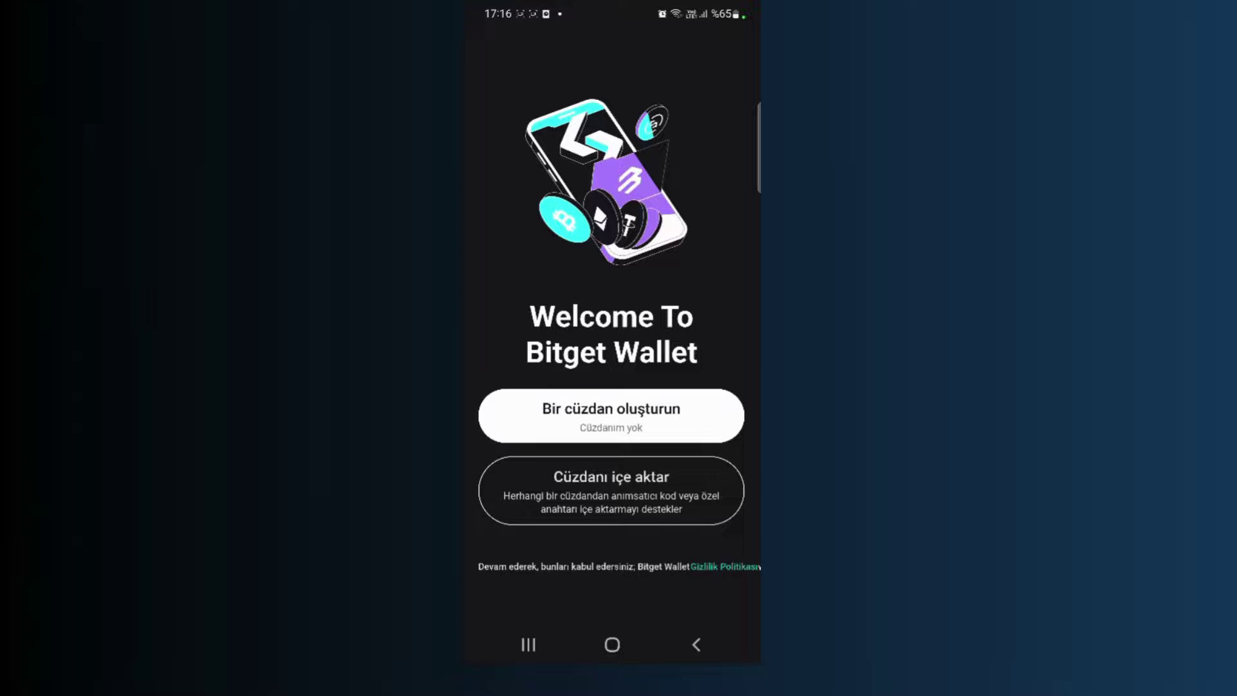
Choose 'Bir cüzdan oluşturun' on the welcome screen to reach the Yeni Cüzdan page
{"action": "left_click", "coordinate": [672, 415]}
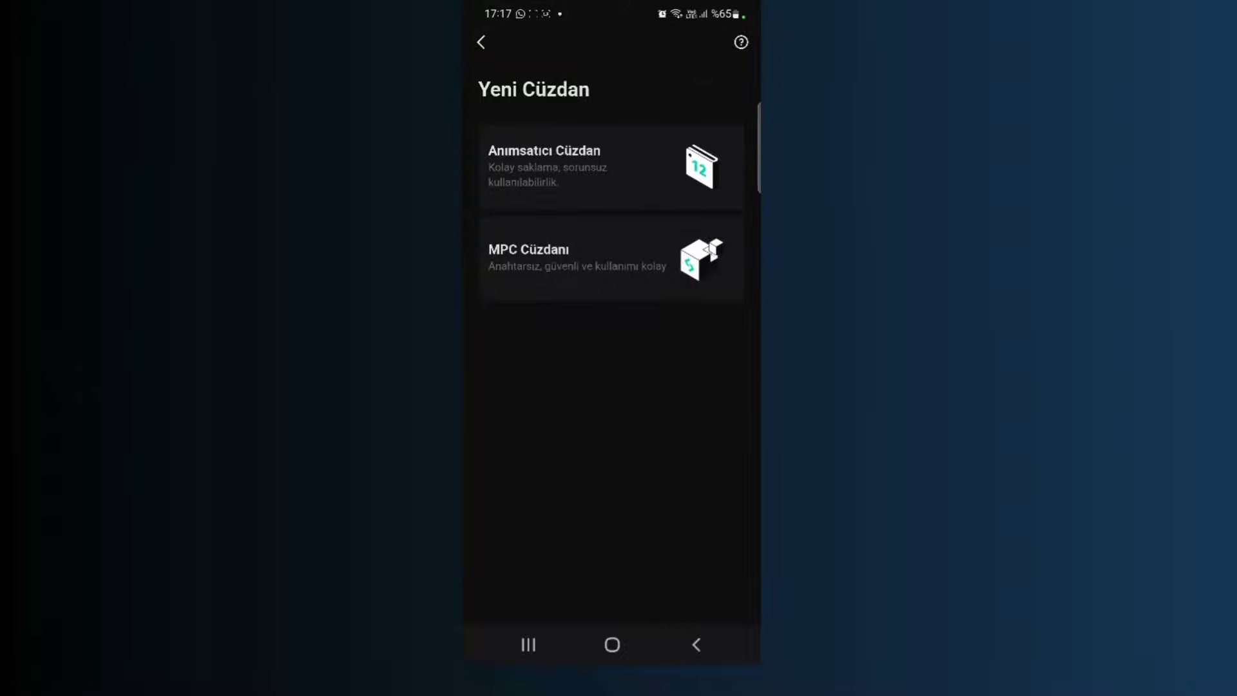
Create an MPC Cüzdanı wallet with a 6-digit PIN and an MPC password
{"action": "left_click", "coordinate": [637, 265]}
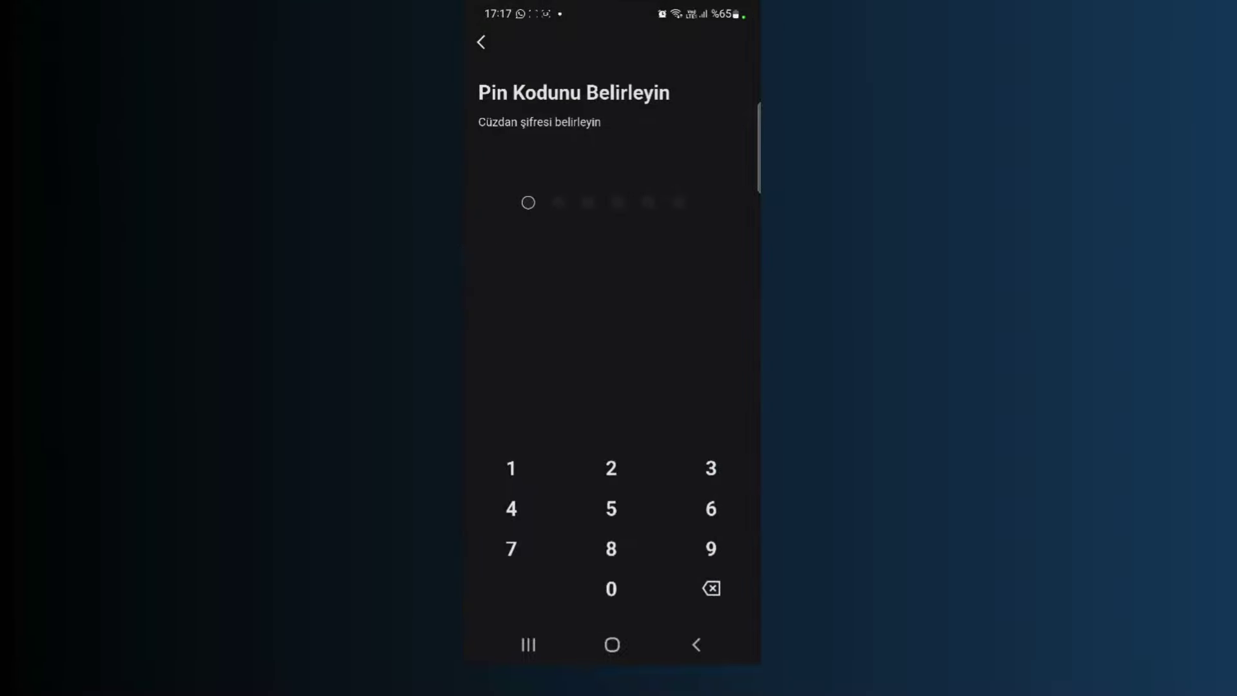
{"action": "left_click", "coordinate": [648, 58]}
{"action": "left_click", "coordinate": [702, 45]}
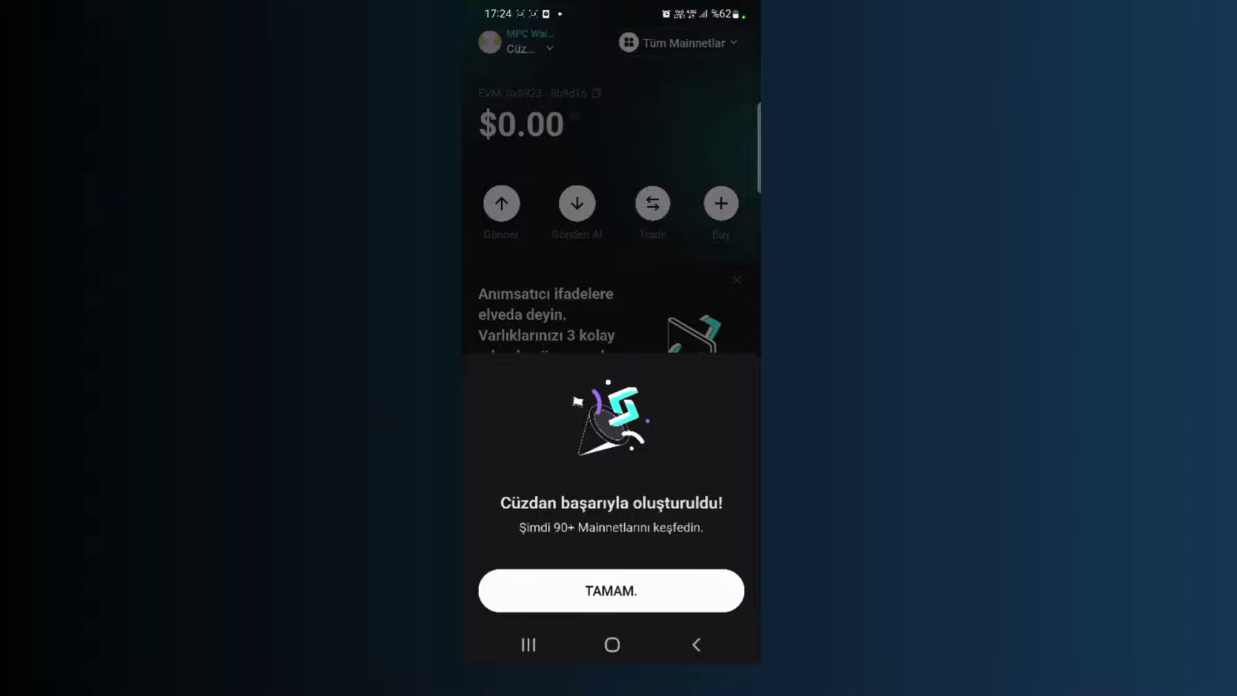
Dismiss the TAMAM notice and the Ben profile tooltip, then return to the Wallet tab
{"action": "left_click", "coordinate": [651, 582]}
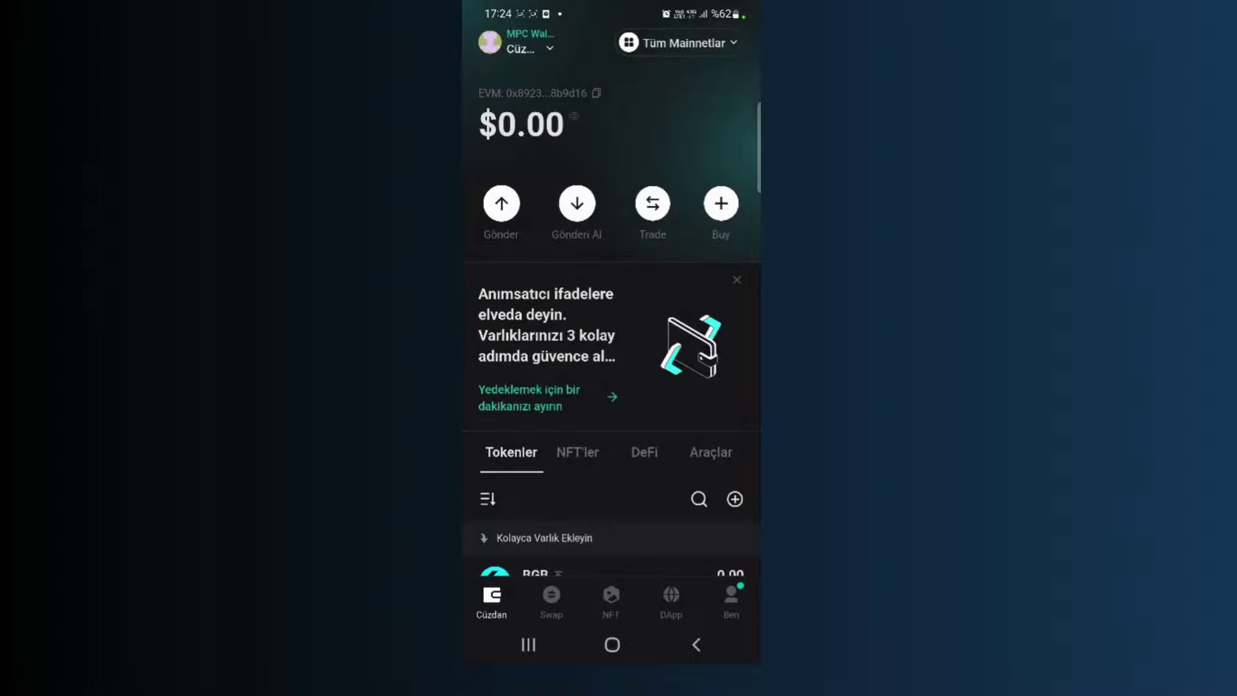
{"action": "left_click", "coordinate": [731, 599]}
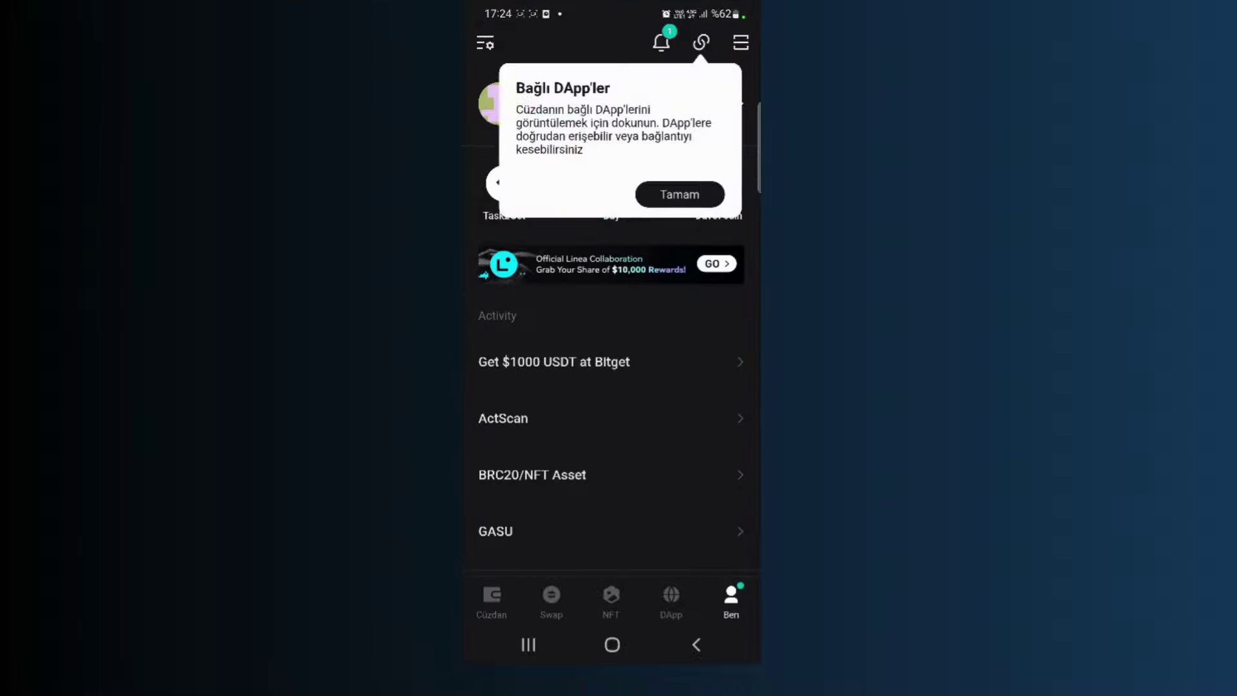
{"action": "left_click", "coordinate": [695, 195]}
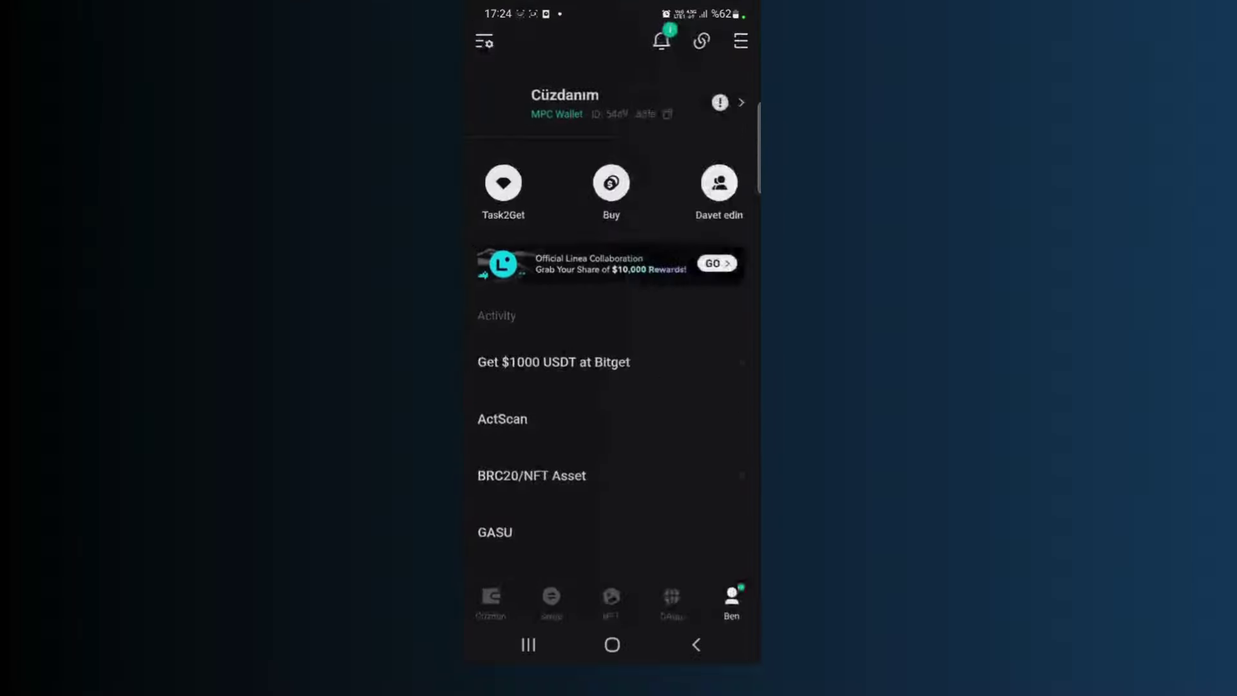
{"action": "left_click", "coordinate": [492, 602]}
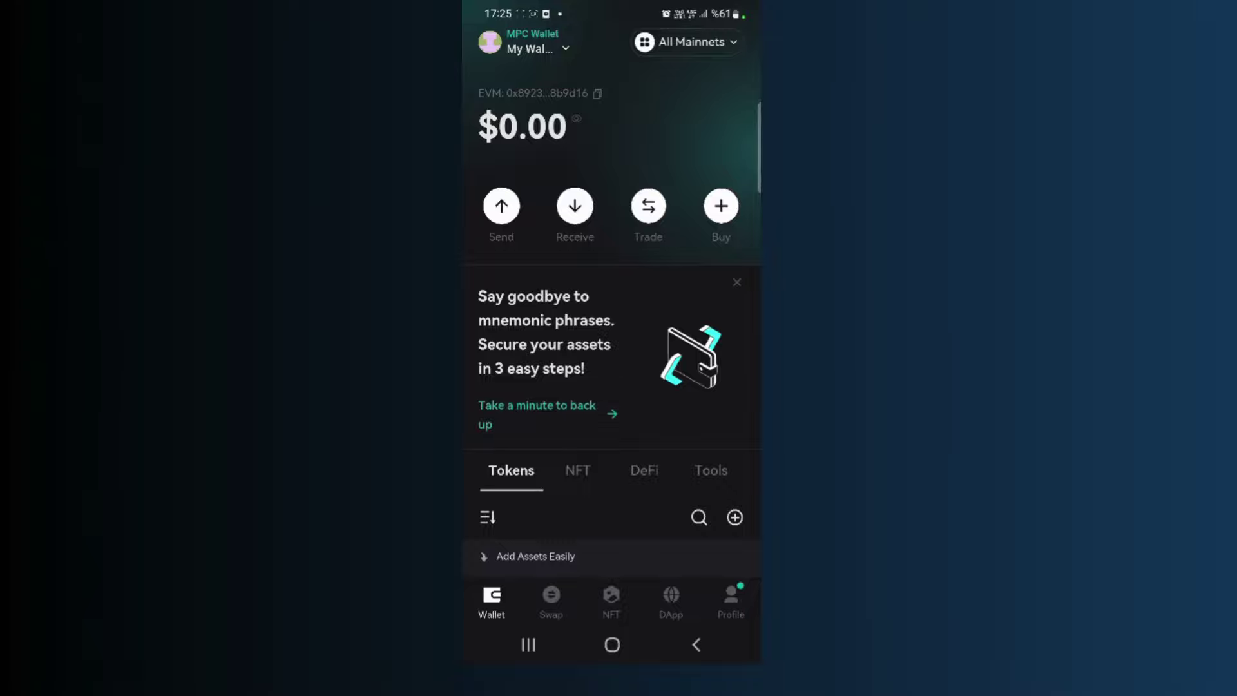
Search the mainnet list for 'chil' and add Chiliz to the MPC wallet
{"action": "left_click", "coordinate": [686, 42]}
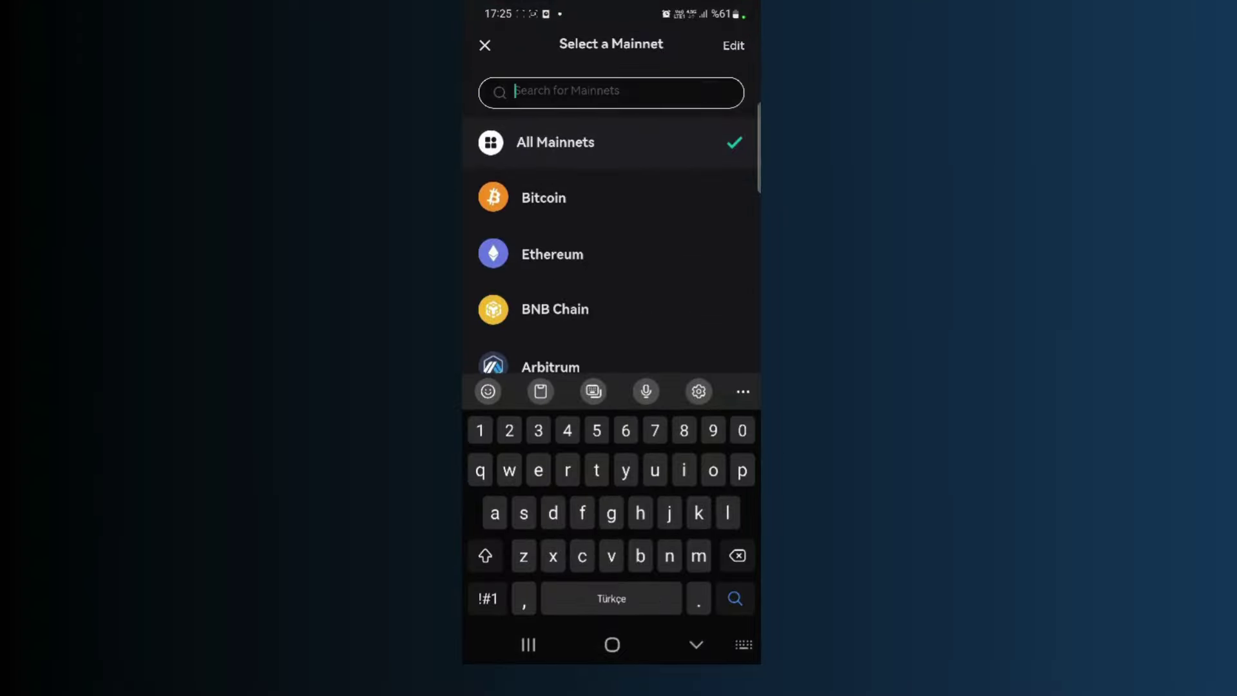
{"action": "type", "text": "chi"}
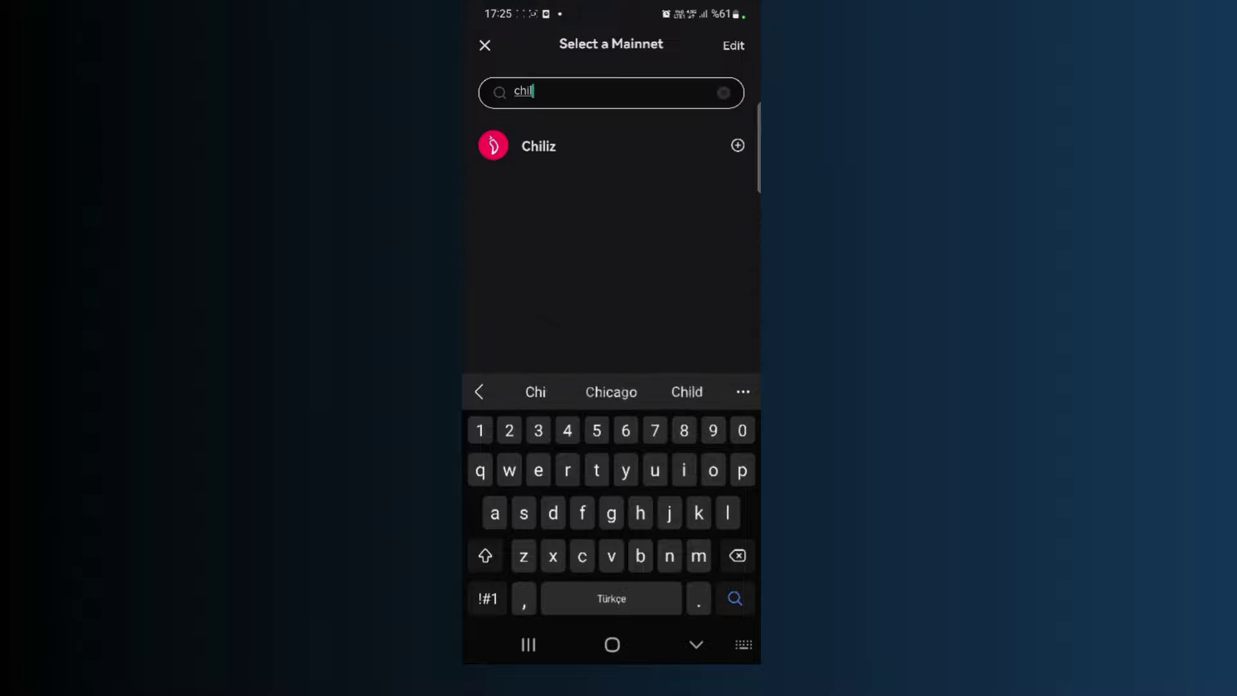
{"action": "type", "text": "l"}
{"action": "left_click", "coordinate": [737, 145]}
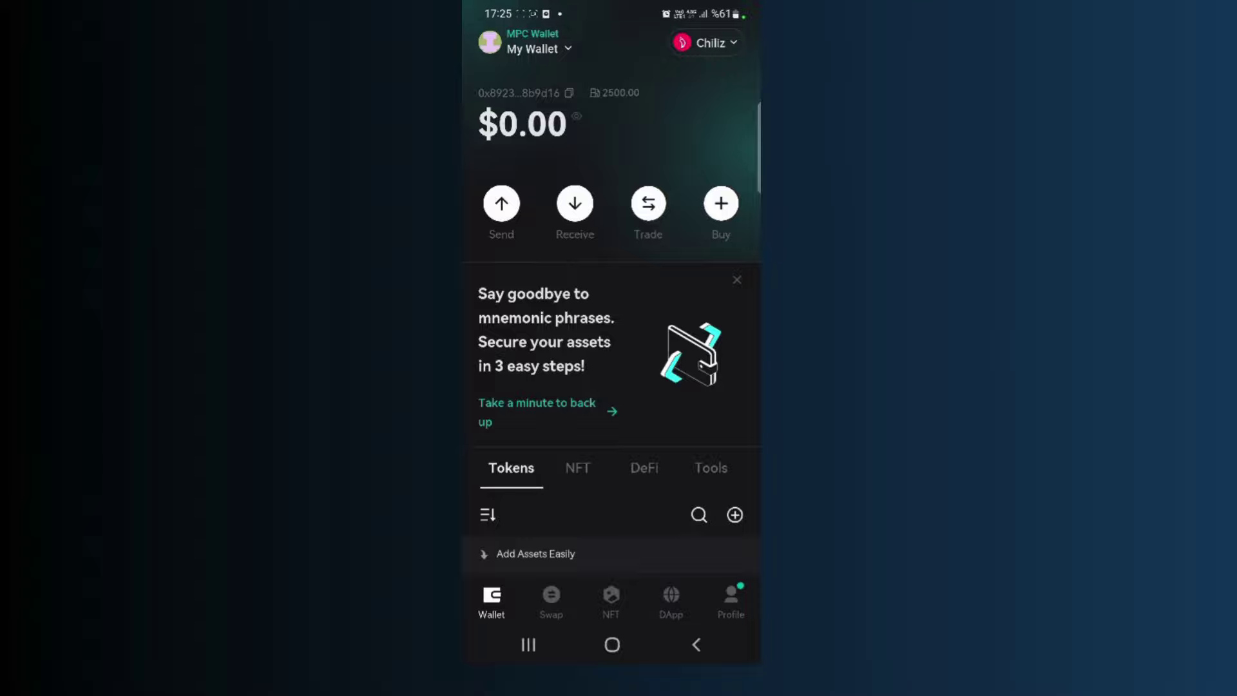
Check that CHZ appears under Tokens, briefly viewing the NFT tab before returning
{"action": "scroll", "coordinate": [612, 322], "scroll_direction": "down", "scroll_amount": 3}
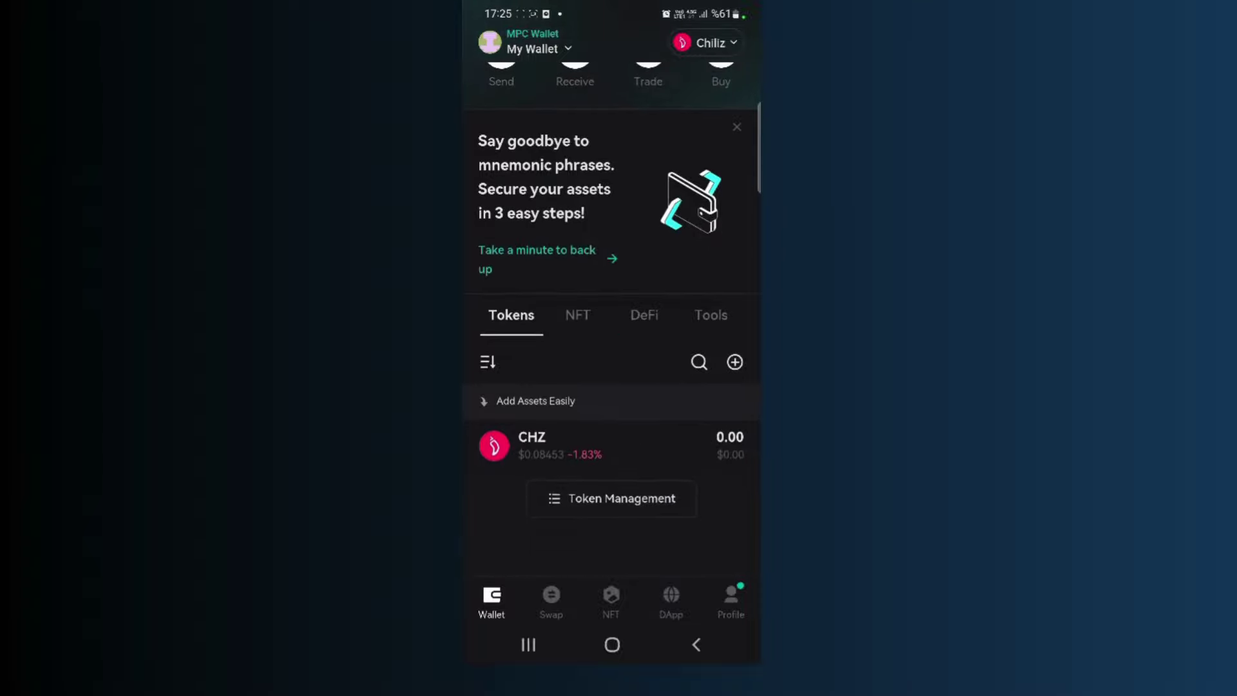
{"action": "left_click", "coordinate": [577, 315]}
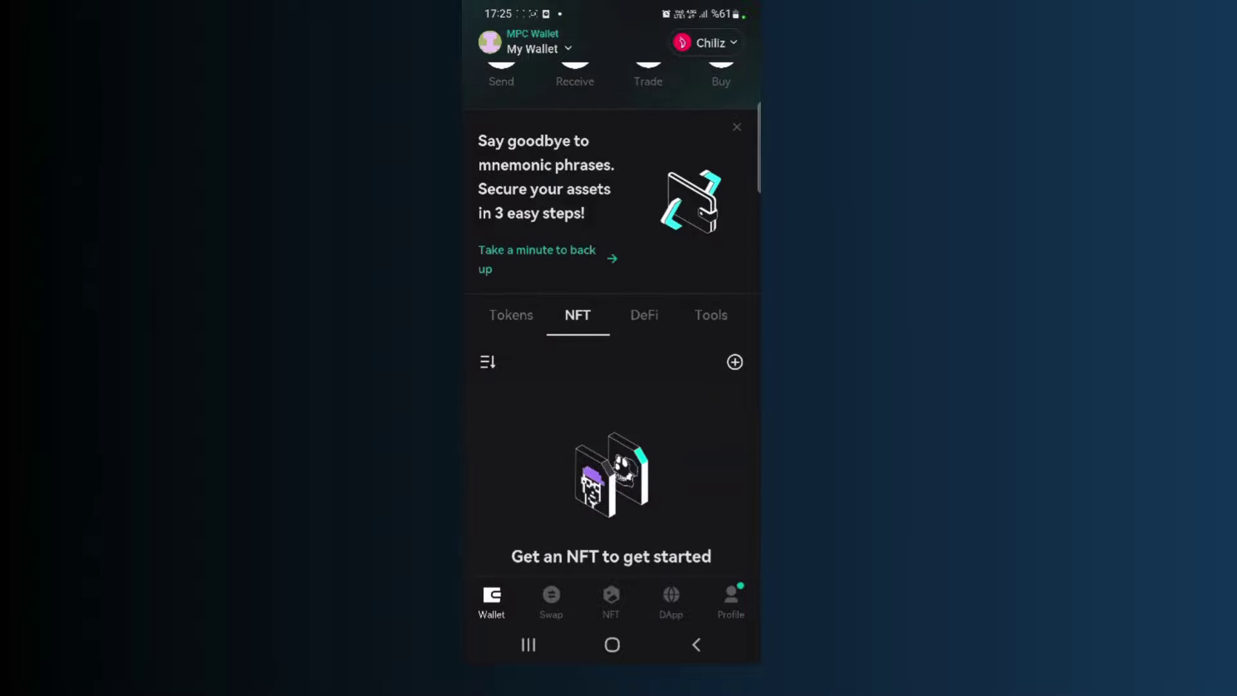
{"action": "left_click", "coordinate": [645, 315]}
{"action": "left_click", "coordinate": [711, 316]}
{"action": "left_click", "coordinate": [512, 315]}
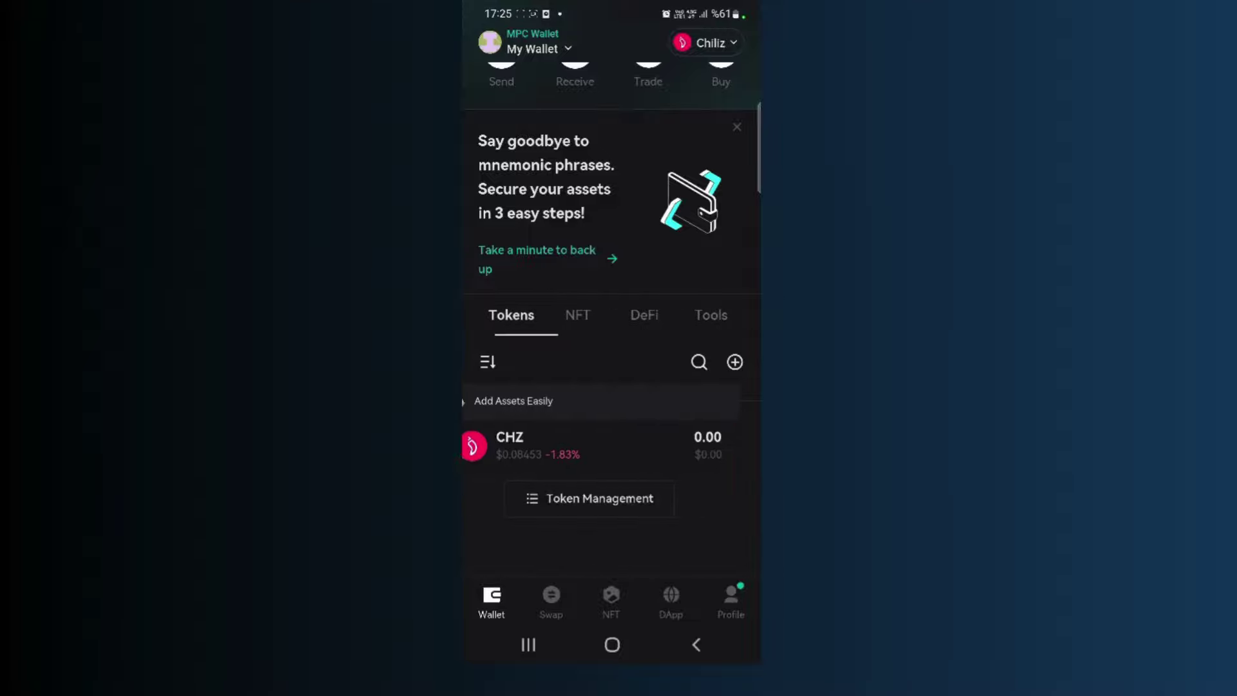
{"action": "scroll", "coordinate": [612, 321], "scroll_direction": "up", "scroll_amount": 3}
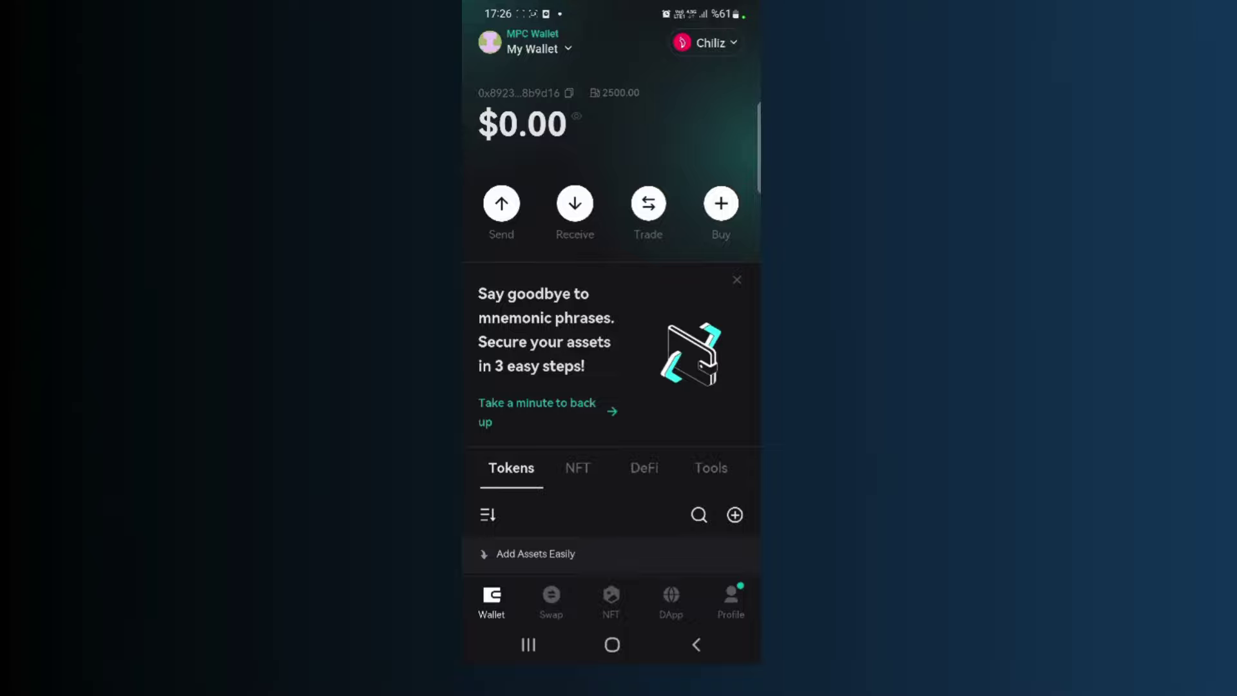
Open Swap from the CHZ token page and bring up Select token to sell for ETH
{"action": "left_click", "coordinate": [583, 80]}
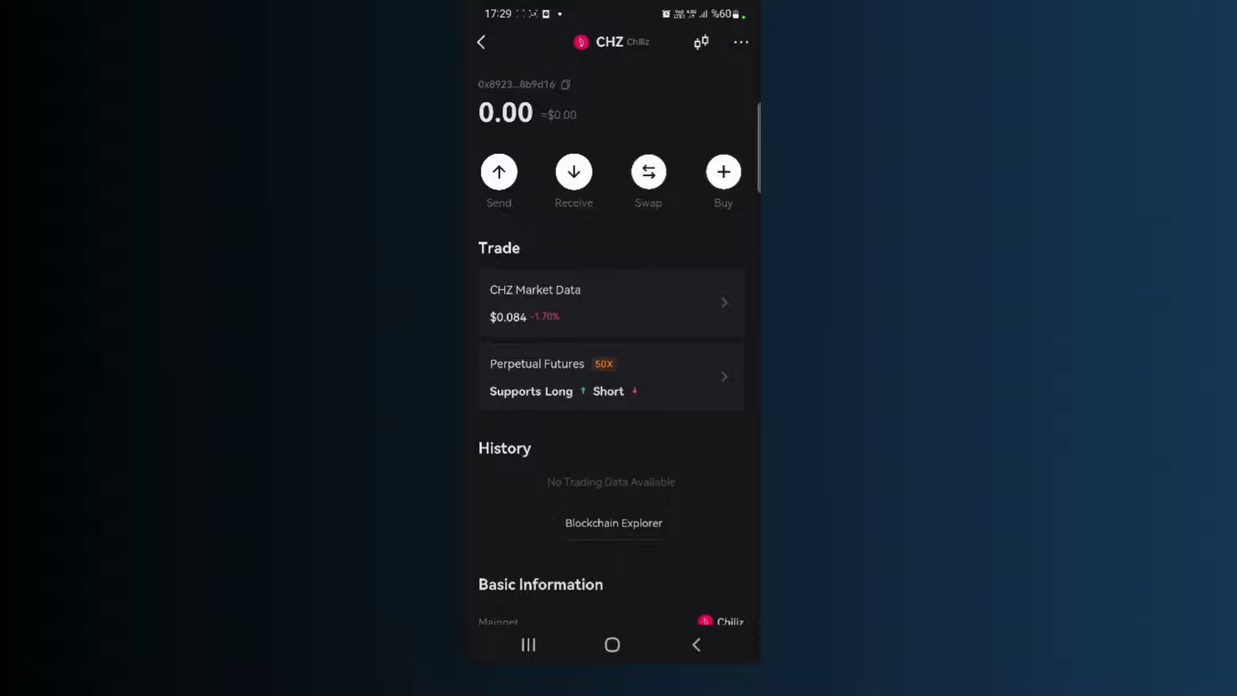
{"action": "left_click", "coordinate": [649, 171]}
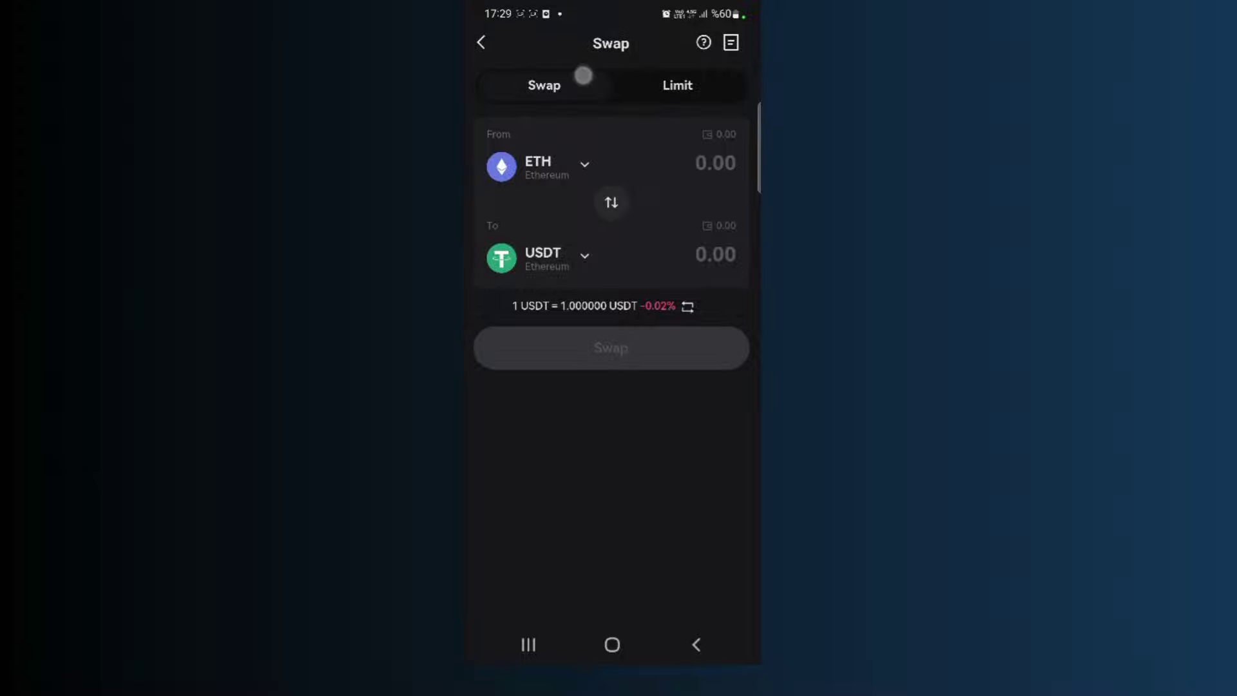
{"action": "left_click", "coordinate": [554, 161]}
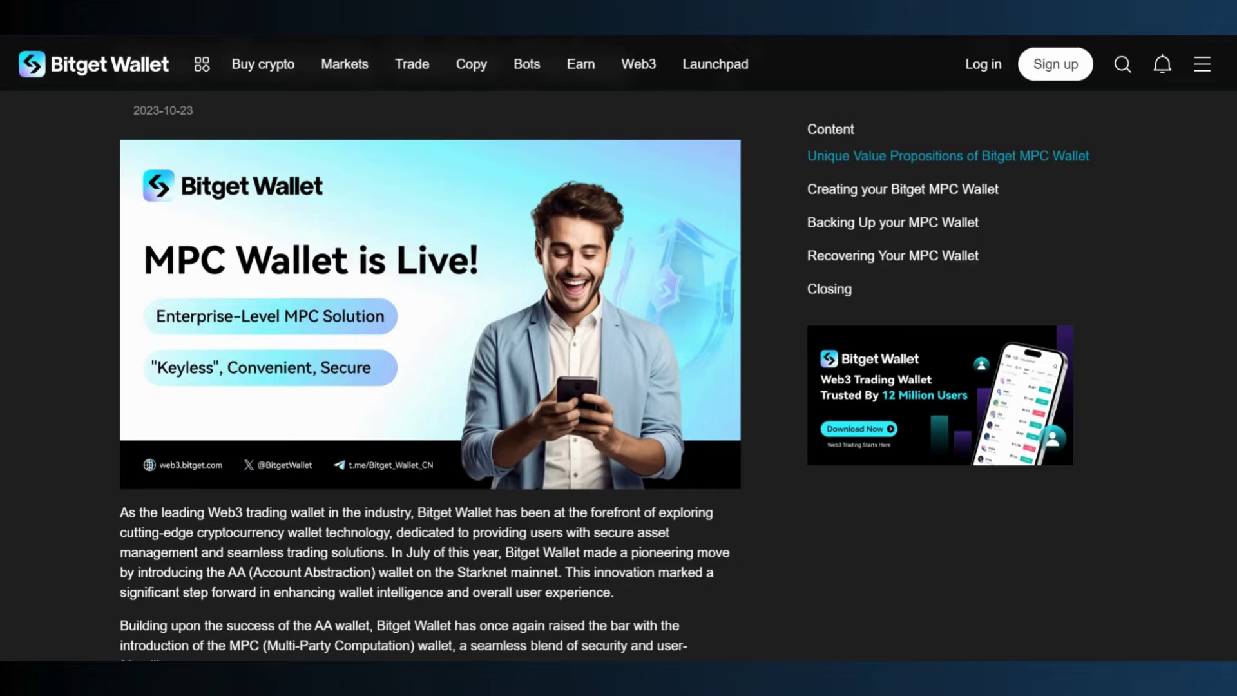
Scroll the MPC Wallet article past the Creating your Bitget MPC Wallet steps to Backing Up
{"action": "scroll", "coordinate": [430, 374], "scroll_direction": "down", "scroll_amount": 1}
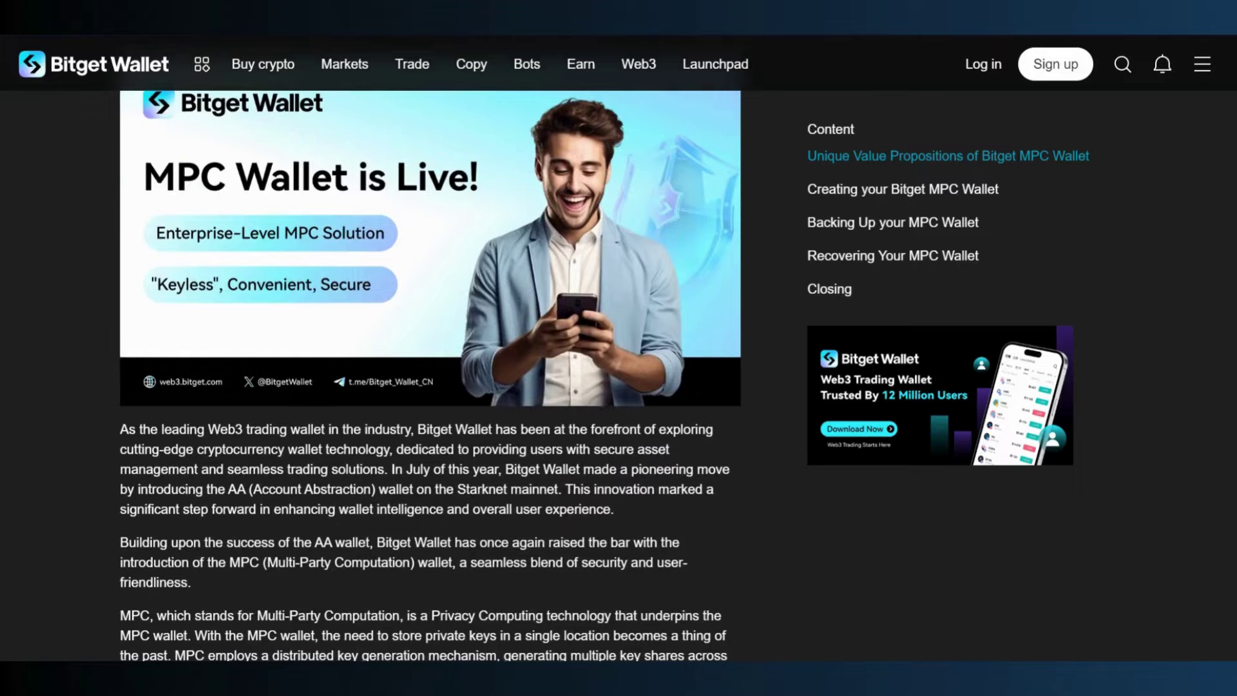
{"action": "scroll", "coordinate": [430, 374], "scroll_direction": "down", "scroll_amount": 3}
{"action": "scroll", "coordinate": [430, 373], "scroll_direction": "down", "scroll_amount": 6}
{"action": "scroll", "coordinate": [429, 374], "scroll_direction": "down", "scroll_amount": 4}
{"action": "scroll", "coordinate": [431, 374], "scroll_direction": "down", "scroll_amount": 3}
{"action": "scroll", "coordinate": [431, 374], "scroll_direction": "down", "scroll_amount": 7}
{"action": "scroll", "coordinate": [430, 374], "scroll_direction": "down", "scroll_amount": 4}
{"action": "scroll", "coordinate": [429, 374], "scroll_direction": "down", "scroll_amount": 3}
{"action": "scroll", "coordinate": [429, 374], "scroll_direction": "down", "scroll_amount": 3}
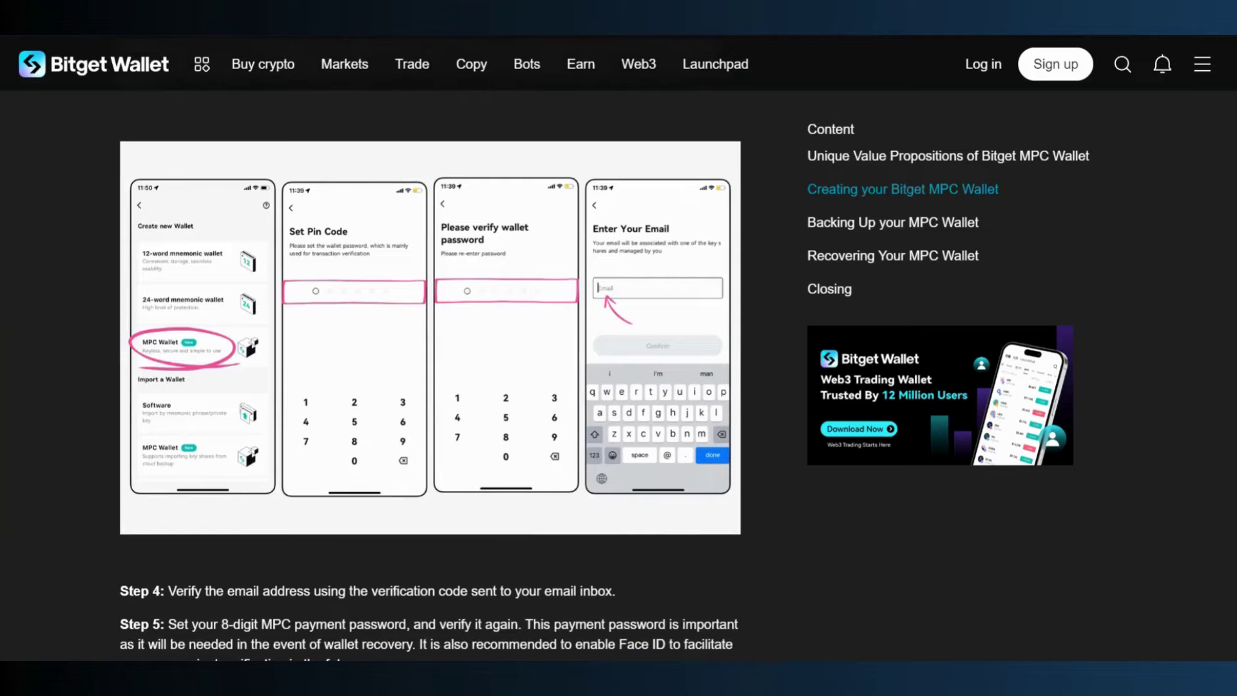
{"action": "scroll", "coordinate": [431, 373], "scroll_direction": "down", "scroll_amount": 1}
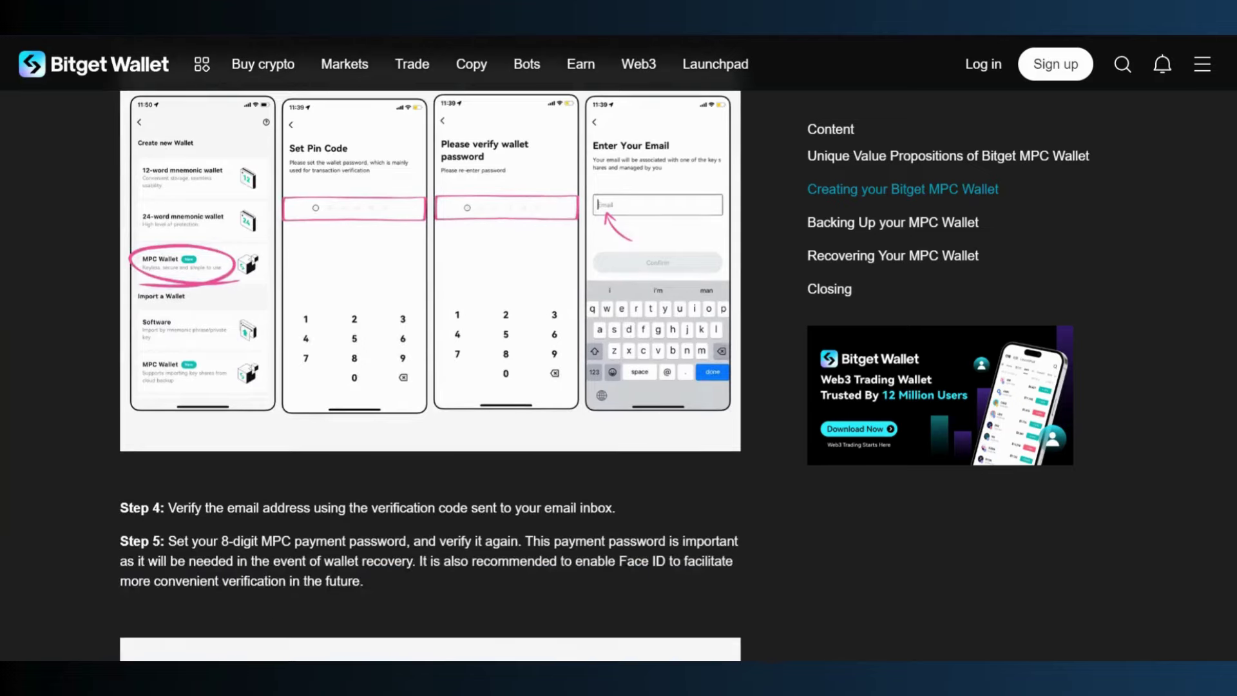
{"action": "scroll", "coordinate": [429, 373], "scroll_direction": "down", "scroll_amount": 1}
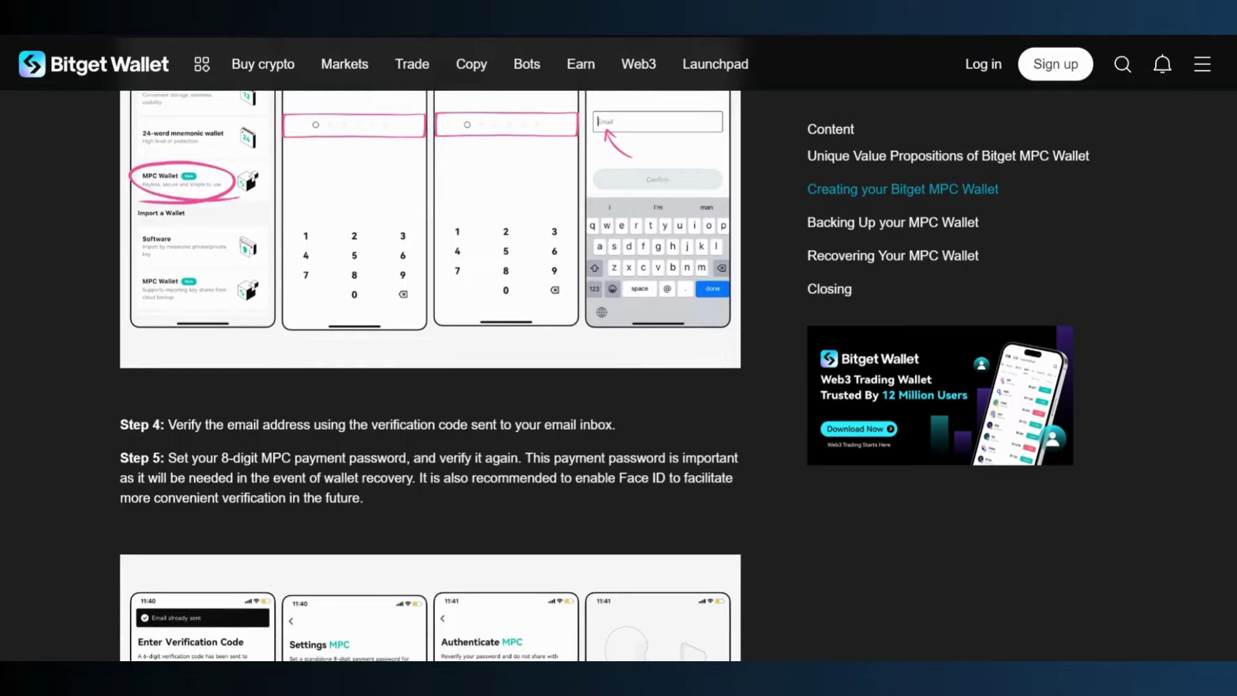
{"action": "scroll", "coordinate": [430, 374], "scroll_direction": "down", "scroll_amount": 1}
{"action": "scroll", "coordinate": [431, 374], "scroll_direction": "down", "scroll_amount": 1}
{"action": "scroll", "coordinate": [430, 374], "scroll_direction": "down", "scroll_amount": 1}
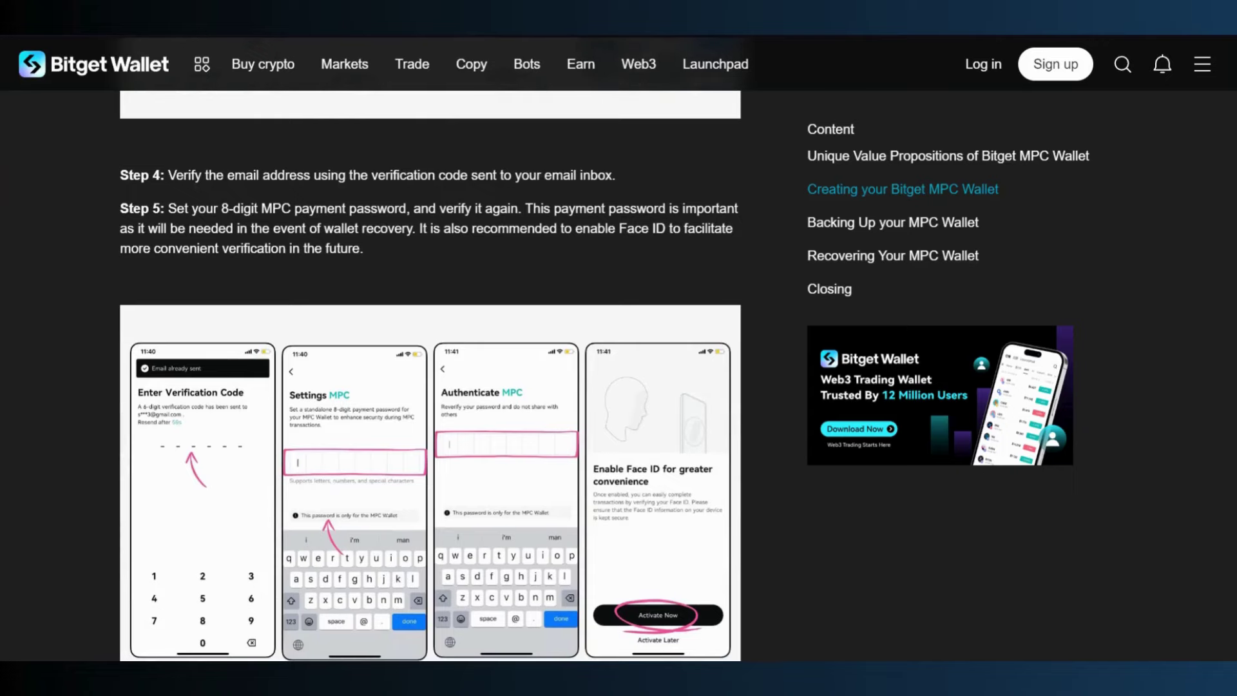
{"action": "scroll", "coordinate": [430, 374], "scroll_direction": "down", "scroll_amount": 1}
{"action": "scroll", "coordinate": [430, 374], "scroll_direction": "down", "scroll_amount": 1}
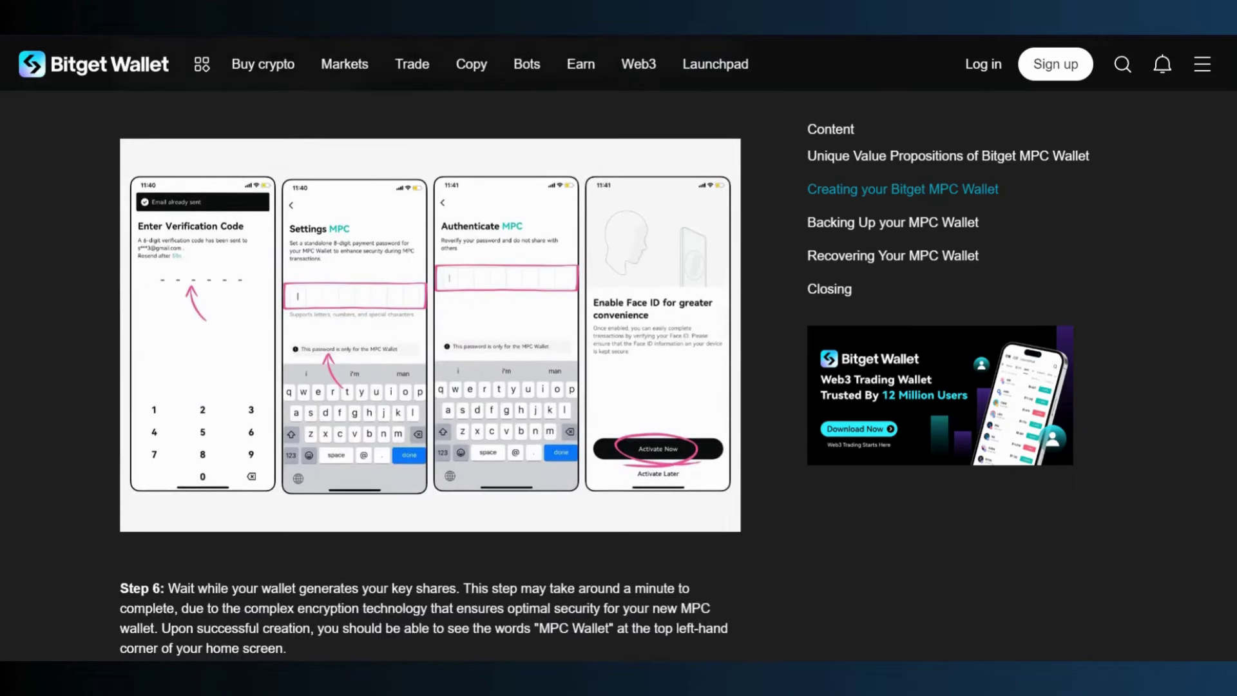
{"action": "scroll", "coordinate": [430, 374], "scroll_direction": "down", "scroll_amount": 1}
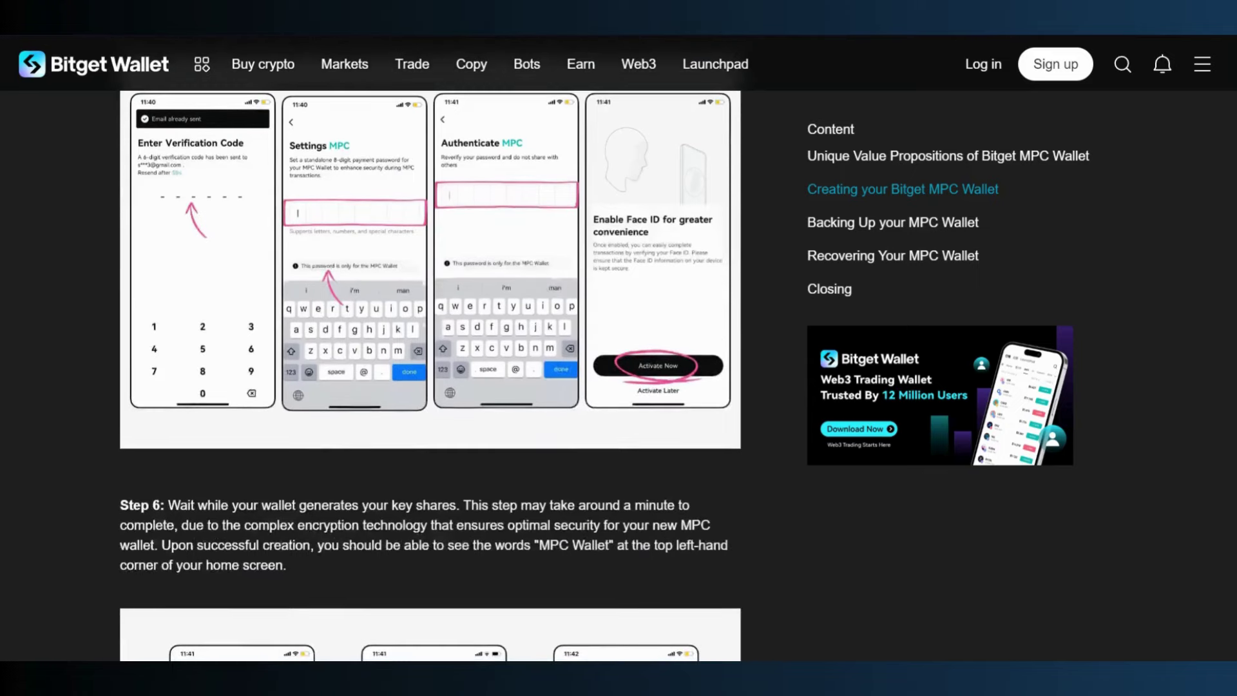
{"action": "scroll", "coordinate": [429, 374], "scroll_direction": "down", "scroll_amount": 1}
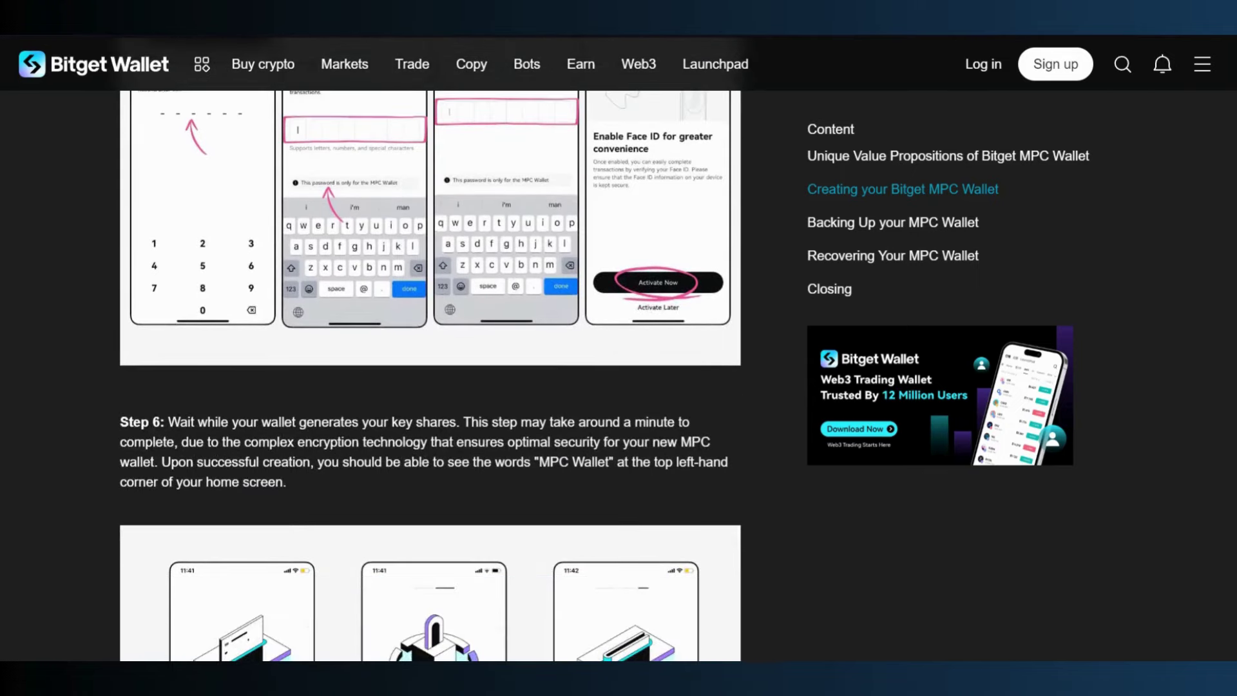
{"action": "scroll", "coordinate": [431, 374], "scroll_direction": "down", "scroll_amount": 1}
{"action": "scroll", "coordinate": [430, 374], "scroll_direction": "down", "scroll_amount": 1}
{"action": "scroll", "coordinate": [430, 374], "scroll_direction": "down", "scroll_amount": 1}
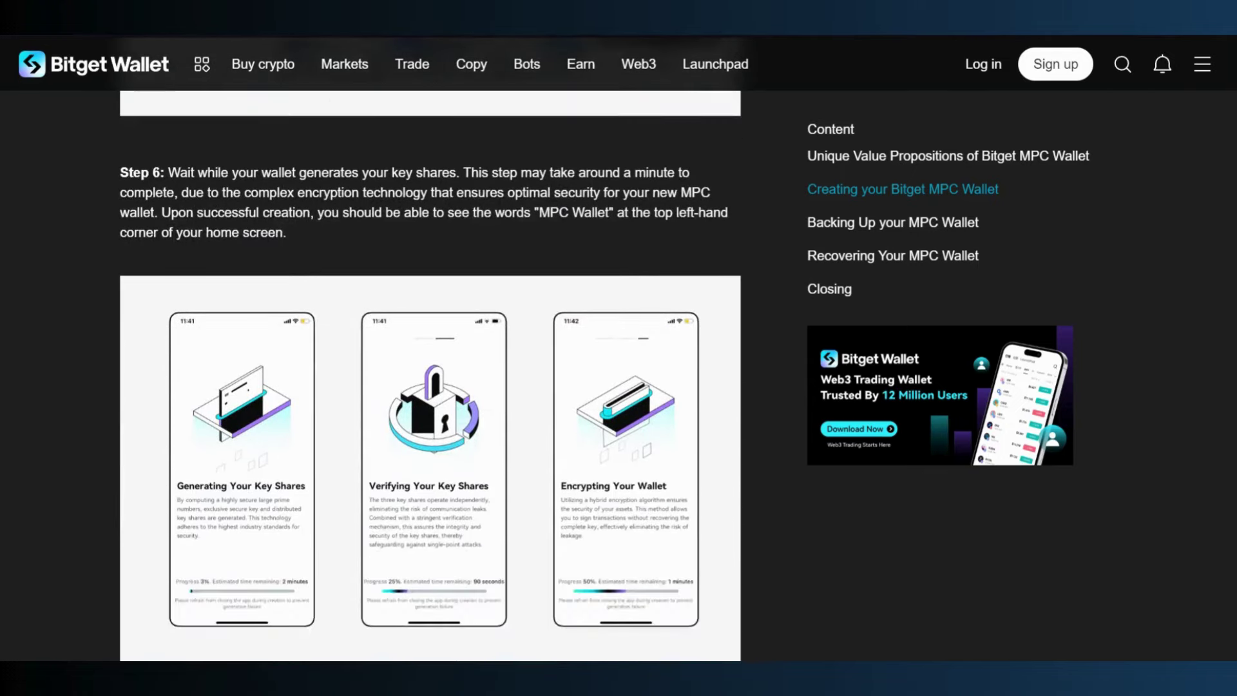
{"action": "scroll", "coordinate": [429, 374], "scroll_direction": "down", "scroll_amount": 1}
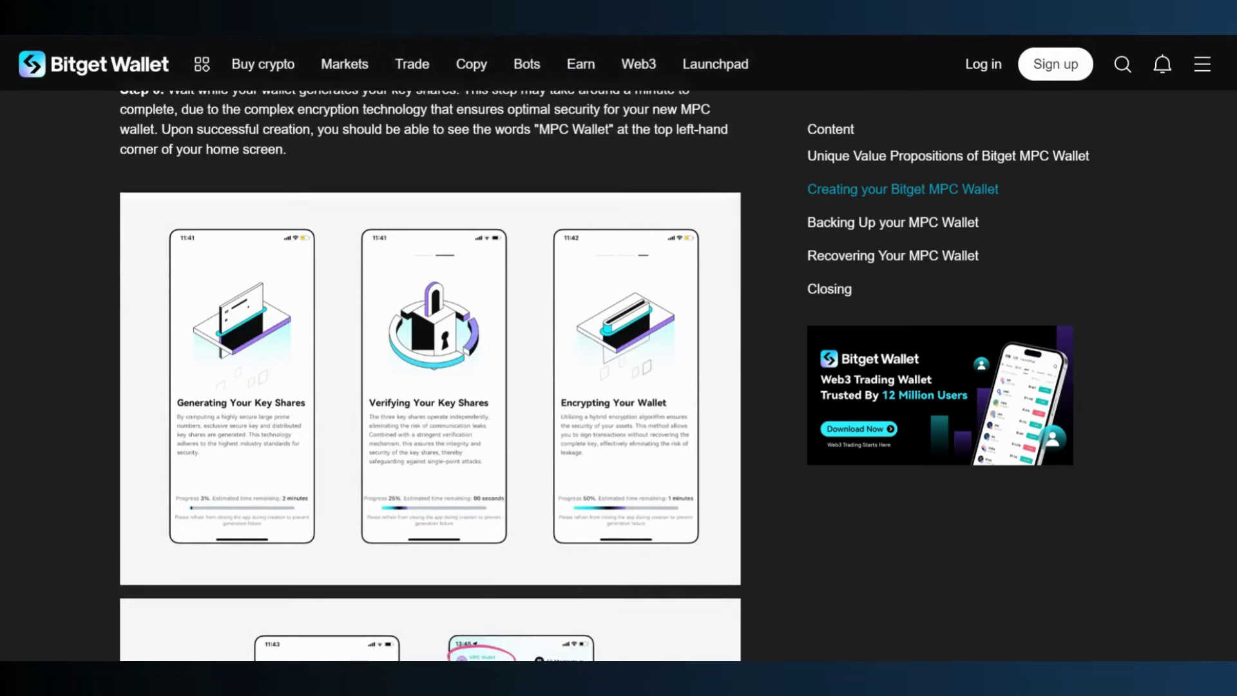
{"action": "scroll", "coordinate": [429, 374], "scroll_direction": "down", "scroll_amount": 1}
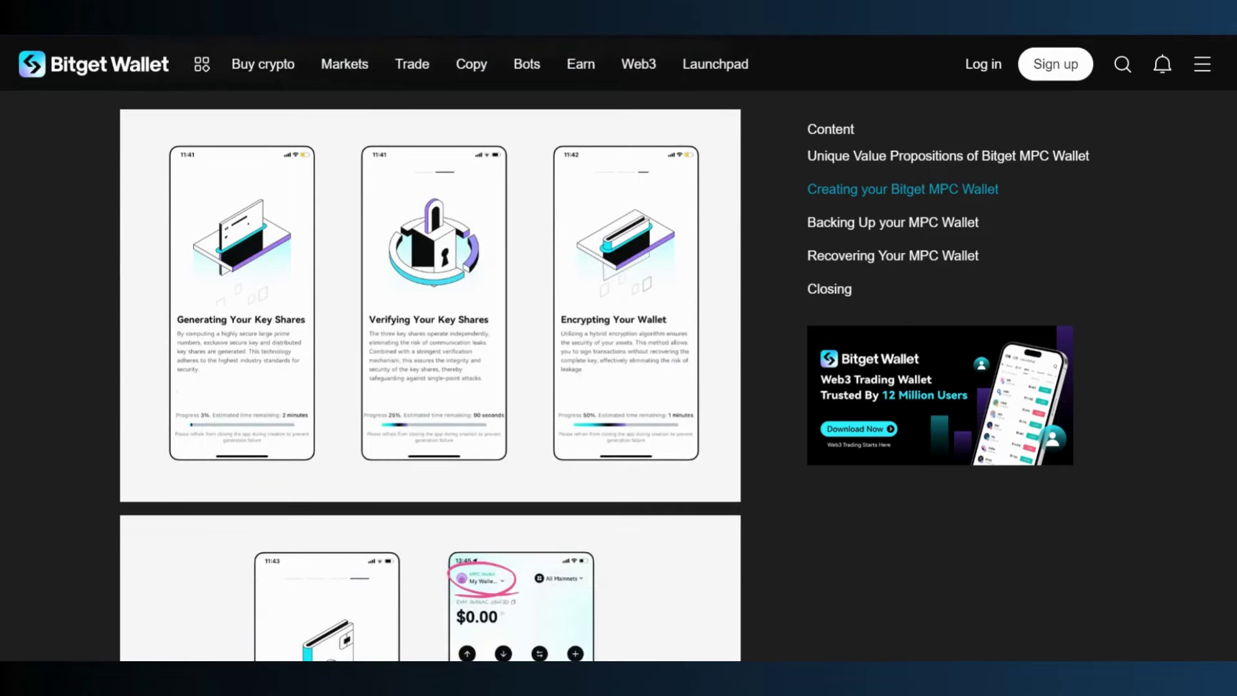
{"action": "scroll", "coordinate": [431, 374], "scroll_direction": "down", "scroll_amount": 1}
{"action": "scroll", "coordinate": [431, 375], "scroll_direction": "down", "scroll_amount": 1}
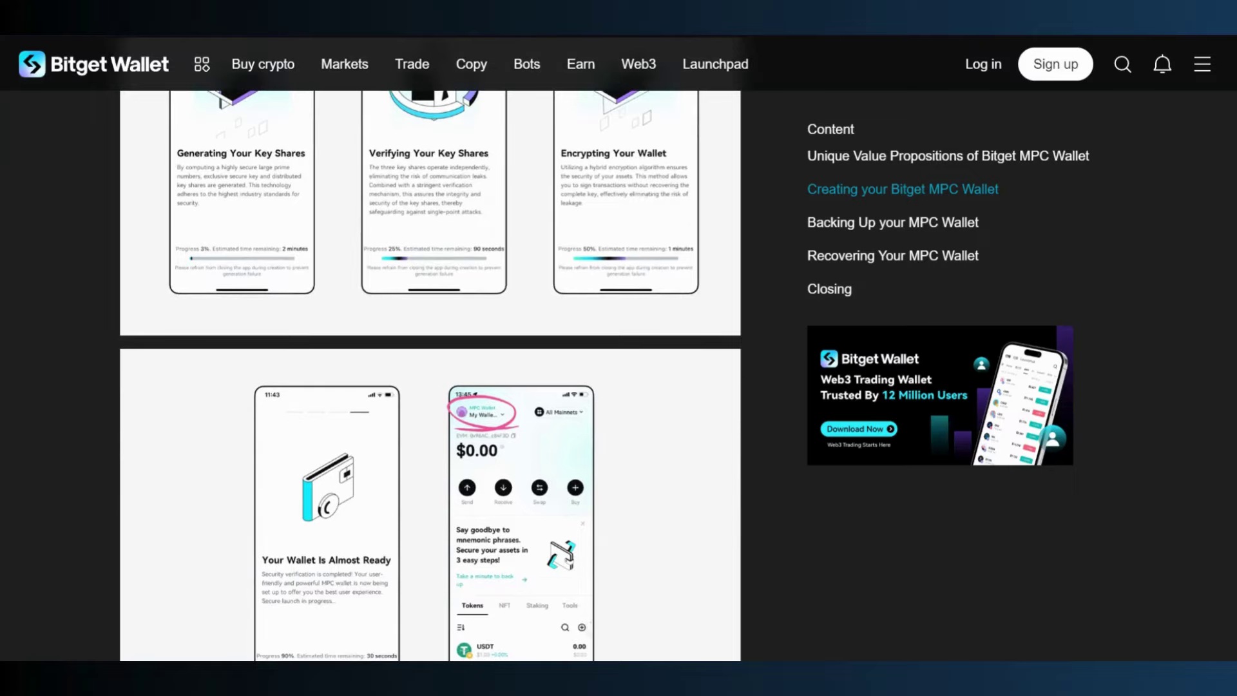
{"action": "scroll", "coordinate": [429, 375], "scroll_direction": "down", "scroll_amount": 1}
{"action": "scroll", "coordinate": [430, 374], "scroll_direction": "down", "scroll_amount": 1}
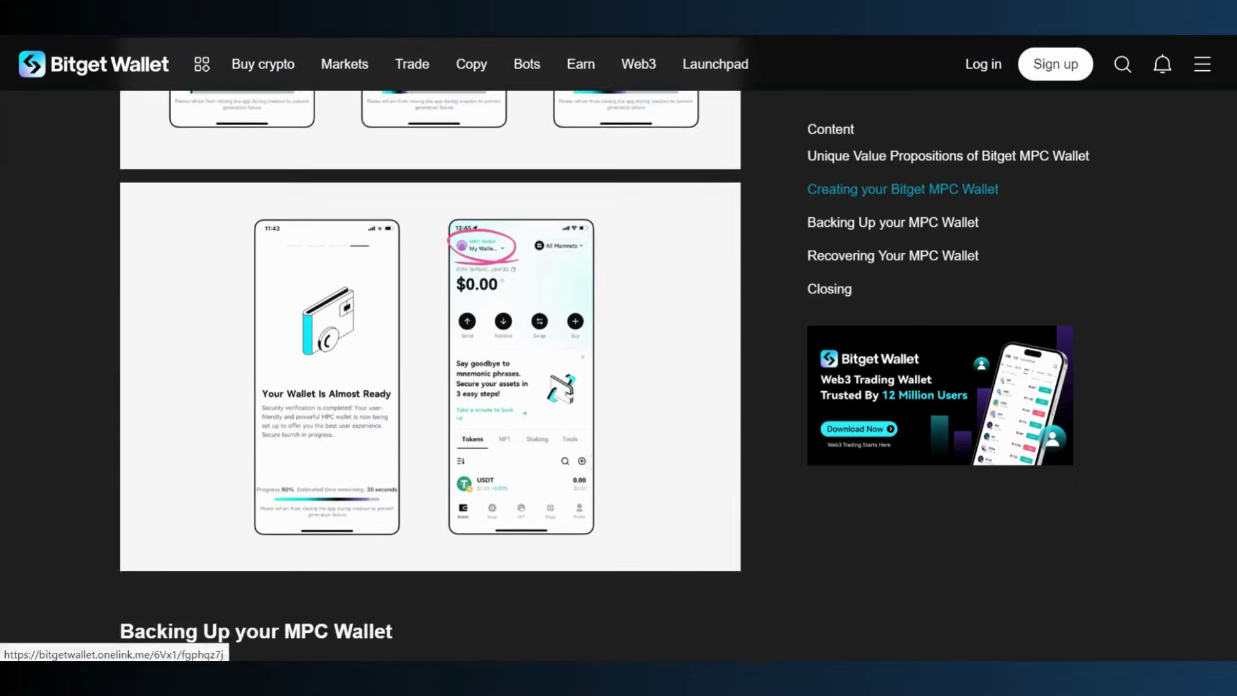
{"action": "scroll", "coordinate": [430, 375], "scroll_direction": "down", "scroll_amount": 1}
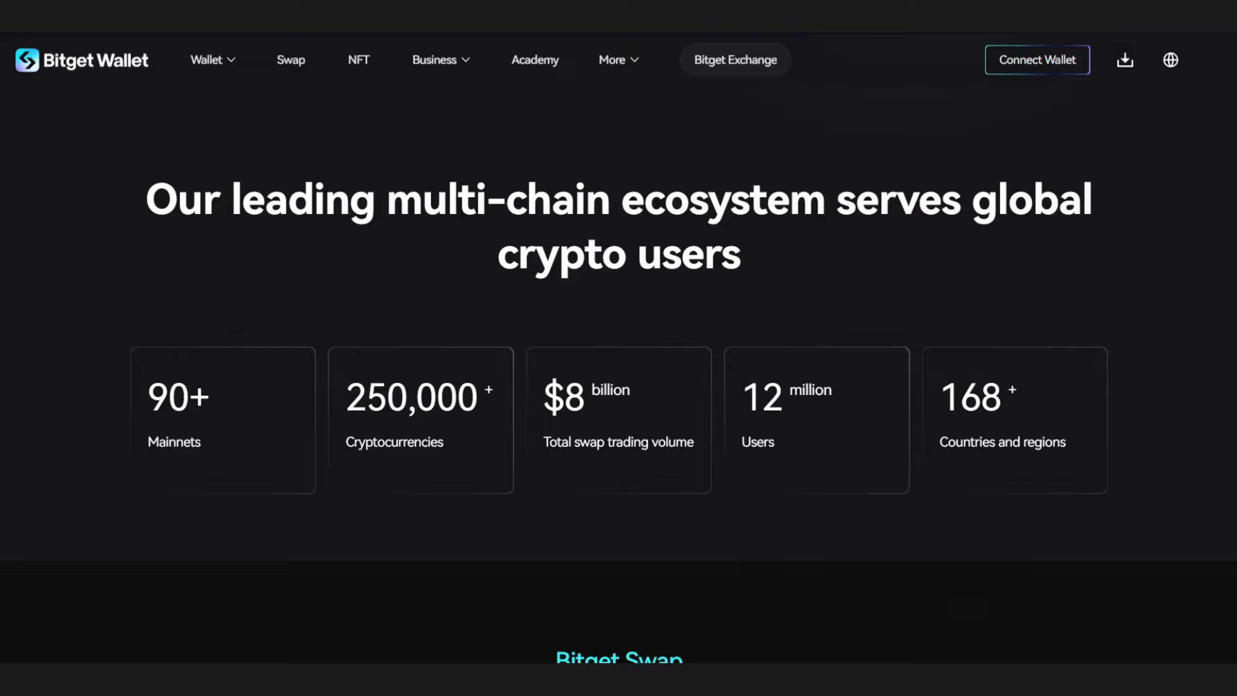
Scroll the homepage up from the stats cards to the 'Faster Trading, Better Assets' hero
{"action": "scroll", "coordinate": [619, 348], "scroll_direction": "up", "scroll_amount": 10}
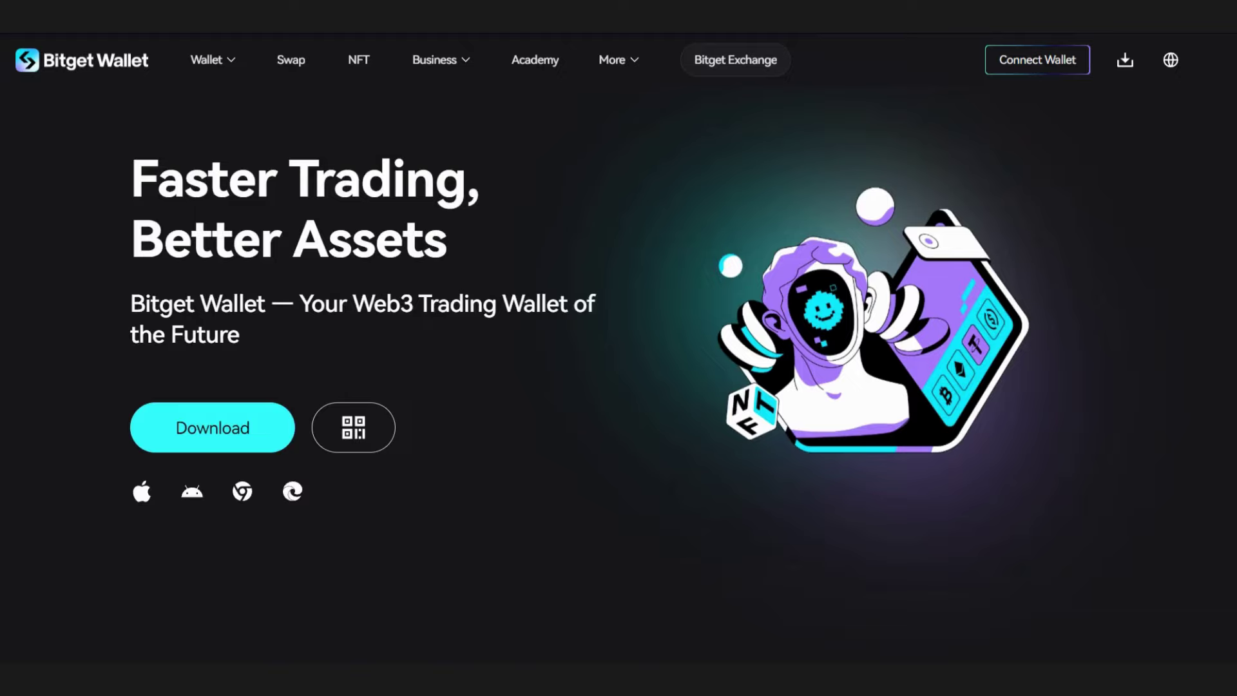